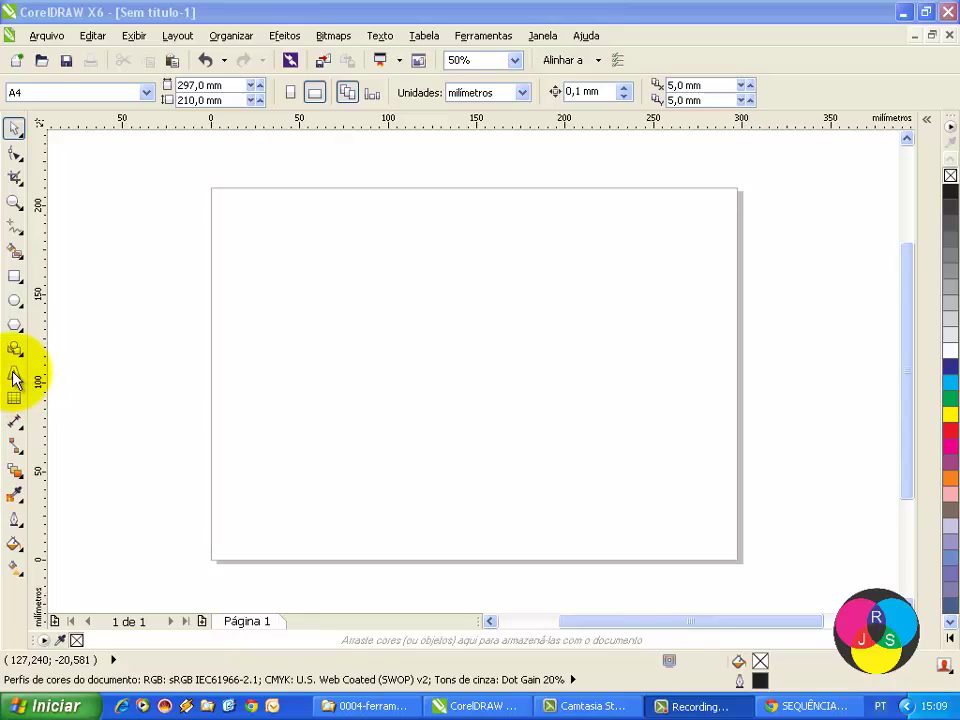
Step: Draw a paragraph text frame about 279 × 195 mm with the Text tool, covering nearly the whole page
left_click(14, 375)
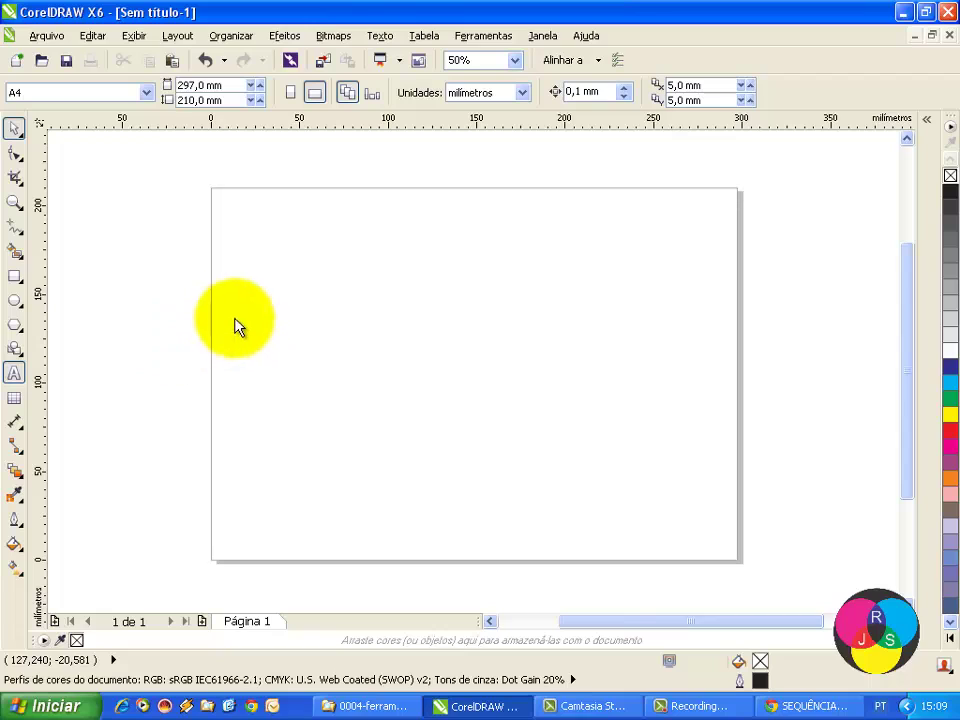
left_click(229, 206)
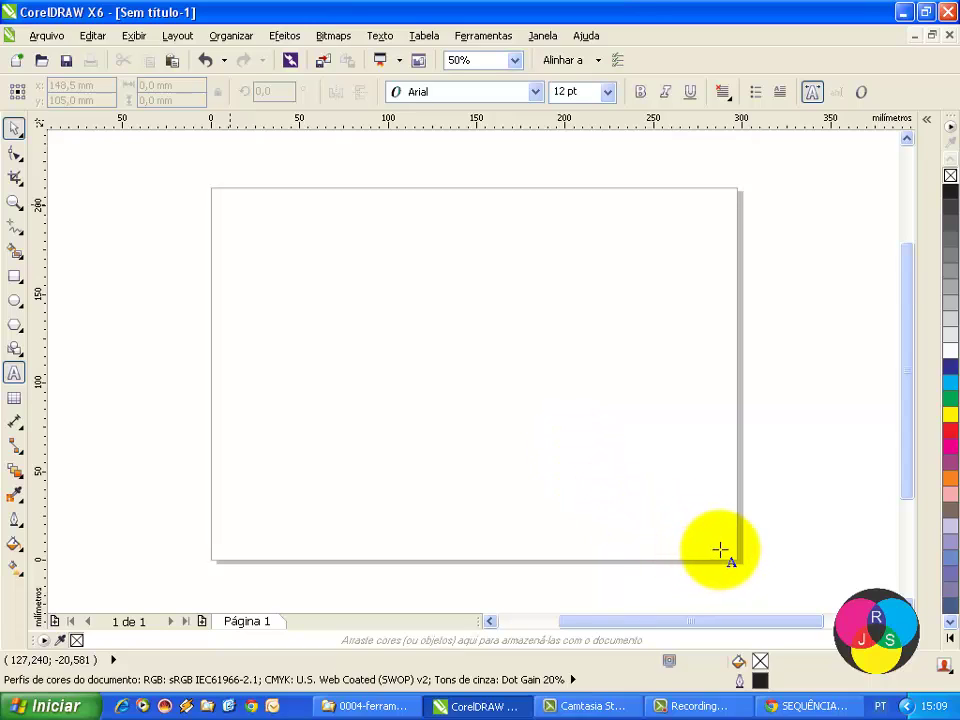
left_click_drag(720, 549, 729, 552)
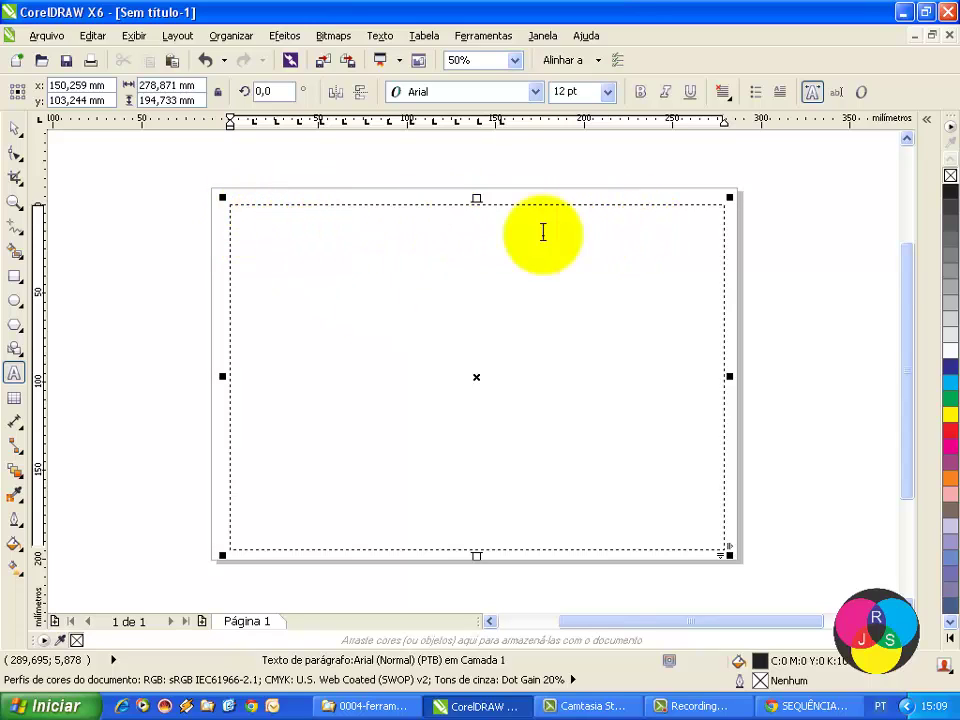
Step: Copy the Portuguese book description below the cover on the blog in Chrome and paste it into the CorelDRAW text frame
left_click(795, 708)
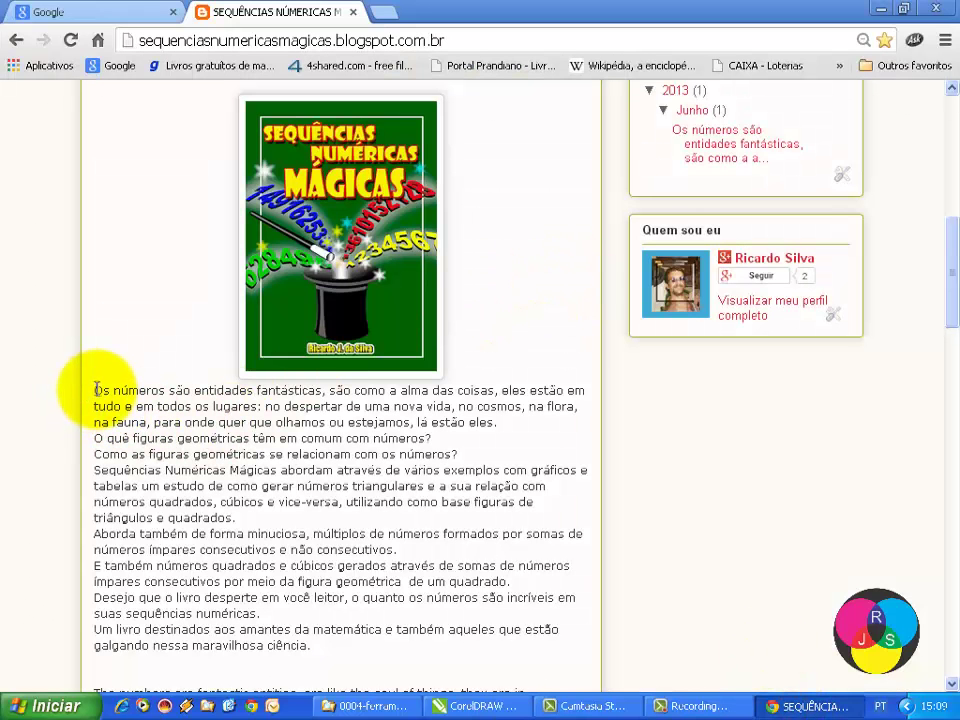
left_click_drag(95, 390, 361, 655)
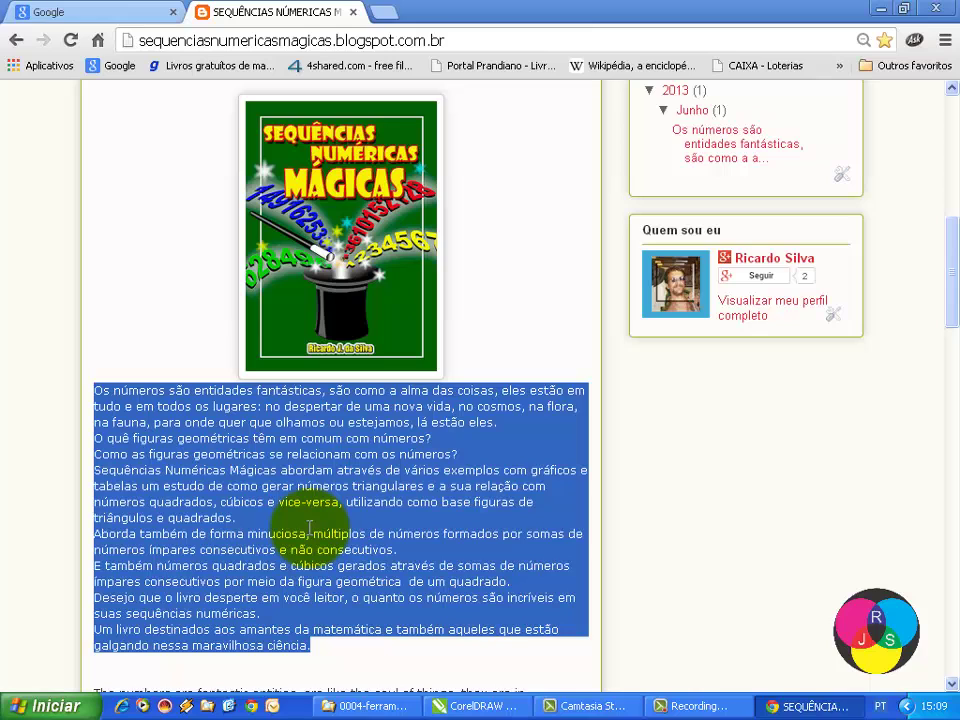
left_click(474, 706)
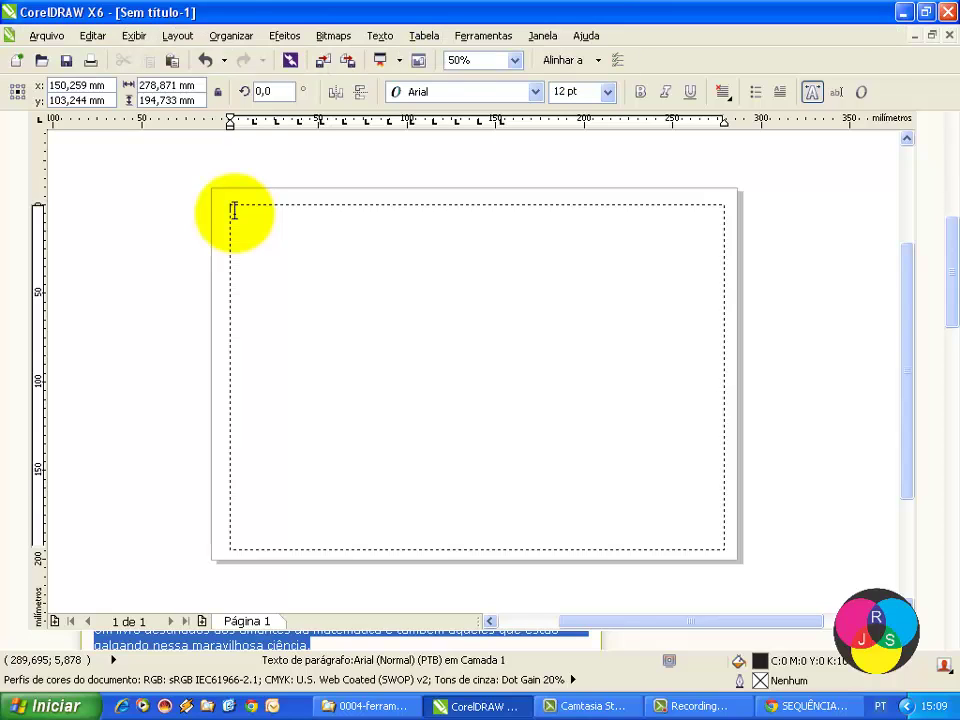
left_click(234, 211)
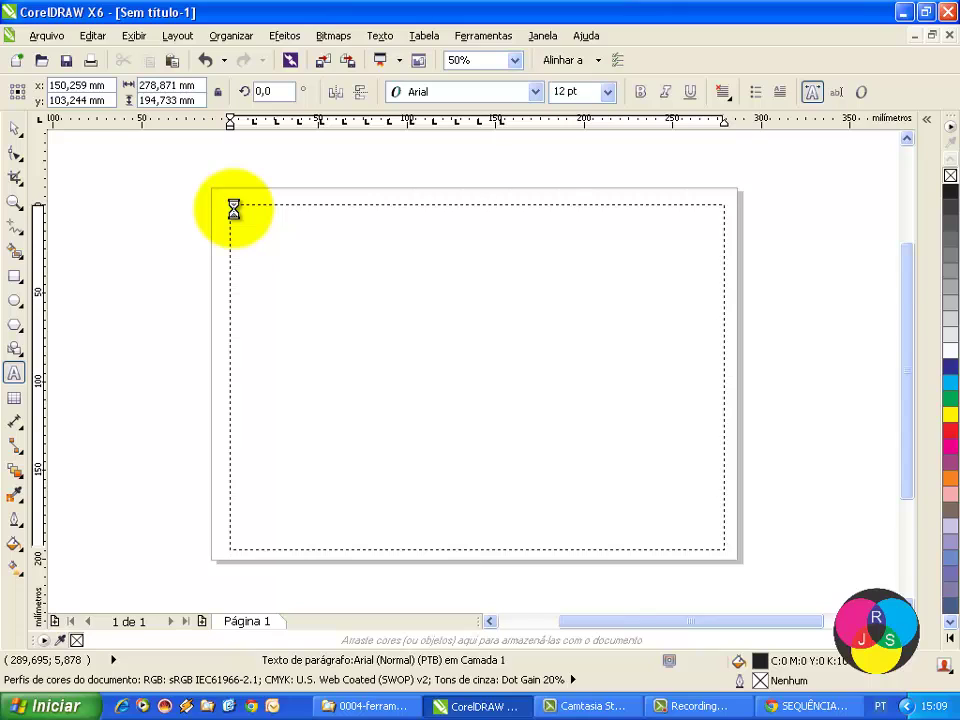
type("Os números são entidades fantásticas, são como a alma das coisas, eles estão em tudo e em todos os lugares: no despertar de uma nova vida, no cosmos, na flora, na fauna, para onde quer que olhamos ou estejamos, lá estão eles. O quê figuras geométricas têm em comum com números? Como as figuras geométricas se relacionam com os números? Sequências Numéricas Mágicas aborda através de vários exemplos com gráficos e tabelas um estudo de como gerar números triangulares e a sua relação com números quadrados, cúbicos e vice-versa, utilizando como base figuras de triângulos e quadrados. Aborda também de forma minuciosa, múltiplos de números formados por somas de números ímpares consecutivos e não consecutivos. E também números quadrados e cúbicos gerados através de somas de números ímpares consecutivos por meio da figura geométrica de um quadrado. Desejo que o livro desperte em você leitor, o quanto os números são incríveis em suas sequências numéricas. Um livro destinado aos amantes da matemática e também aqueles que estão galgando nessa maravilhosa ciência.")
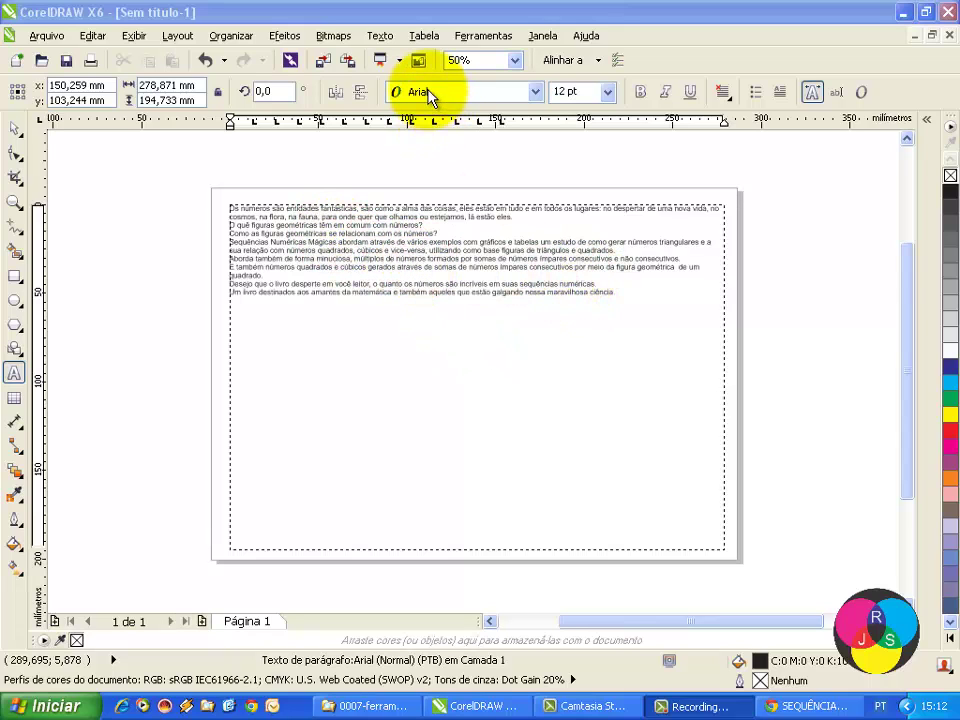
Step: Select all the text in the frame and set its font size to 24 pt
left_click(565, 90)
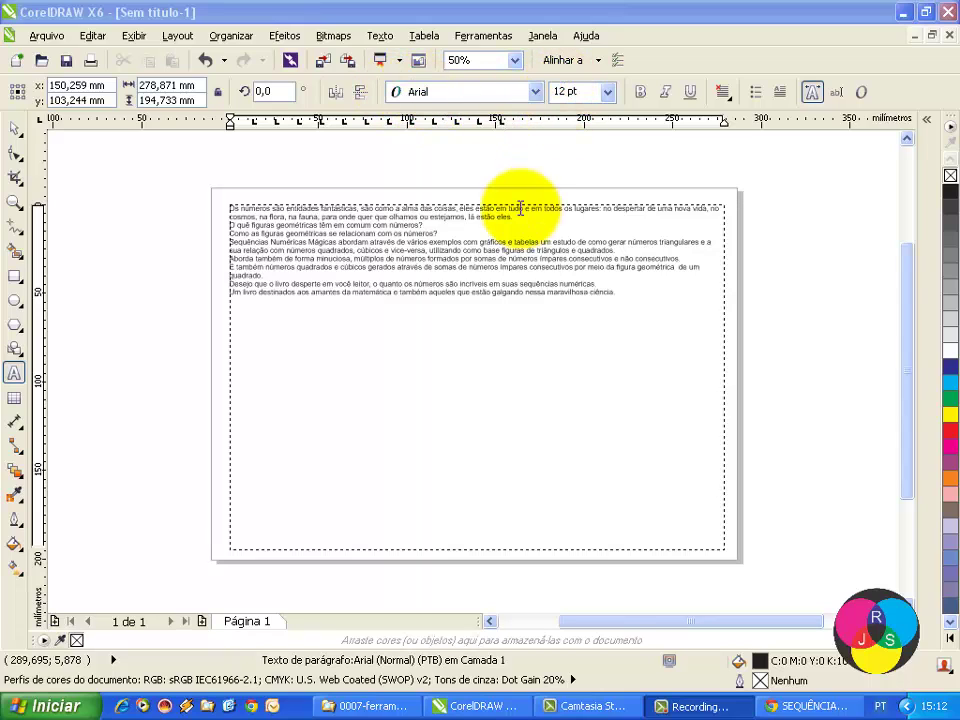
left_click(428, 208)
left_click(415, 206)
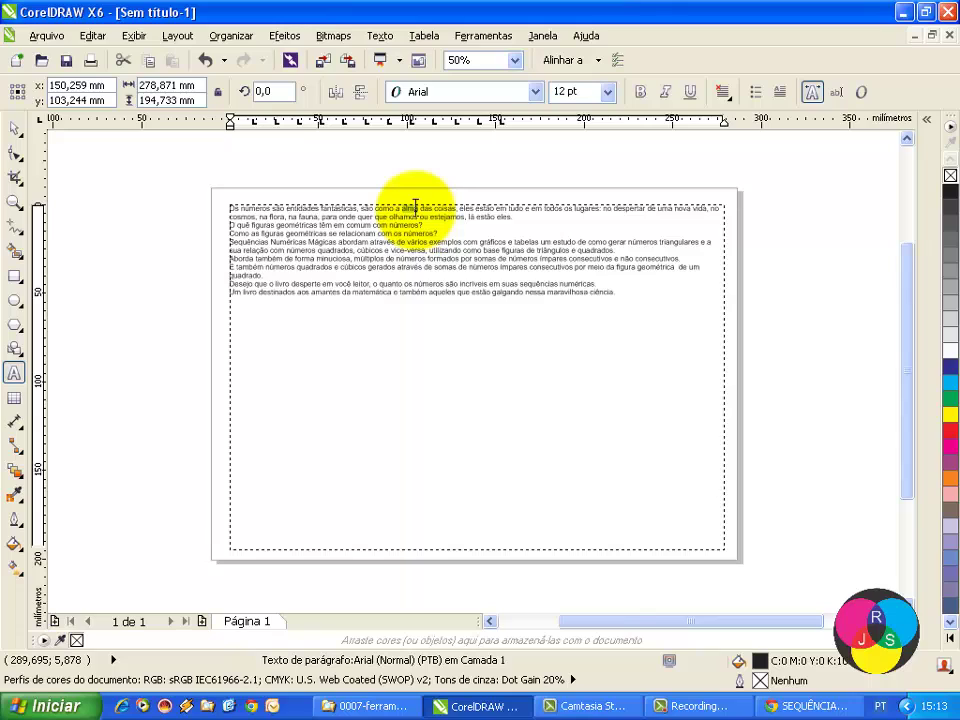
double_click(415, 206)
triple_click(415, 206)
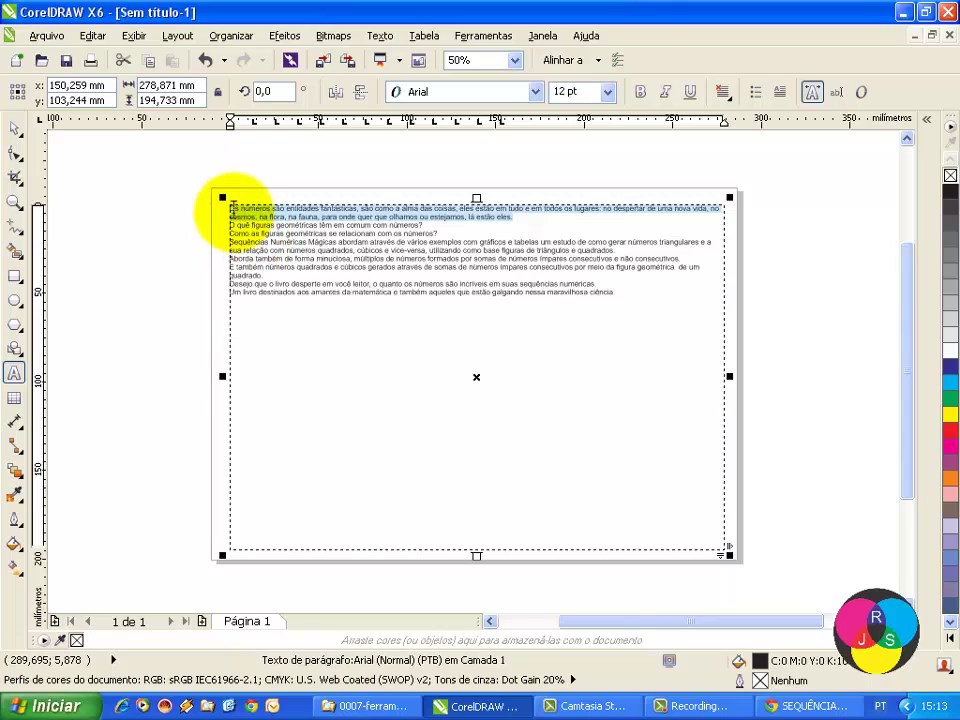
left_click_drag(230, 207, 337, 305)
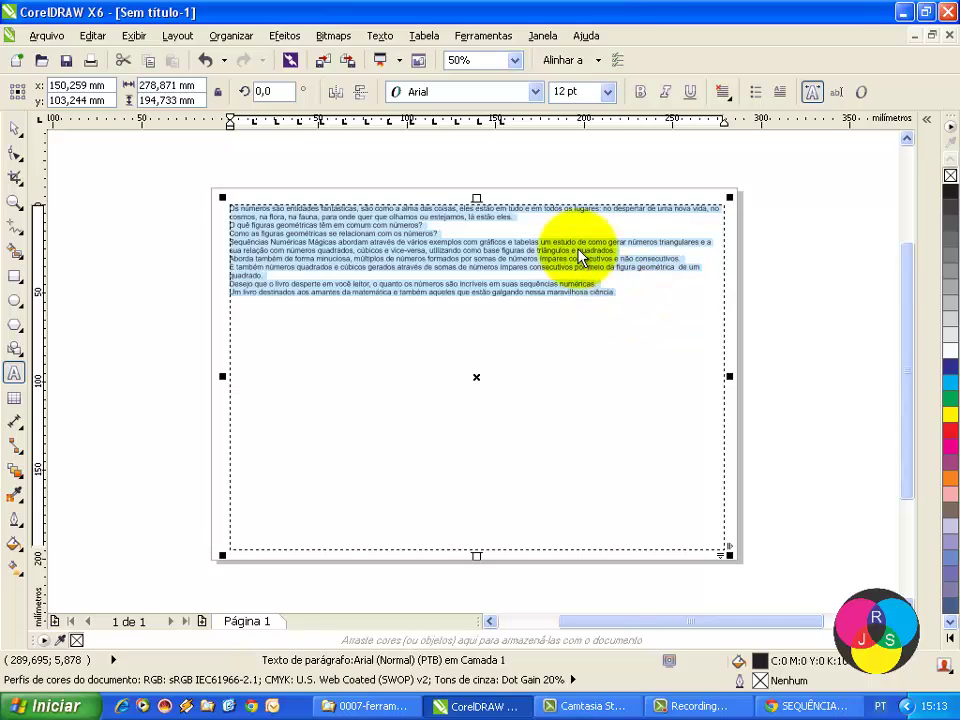
left_click(606, 92)
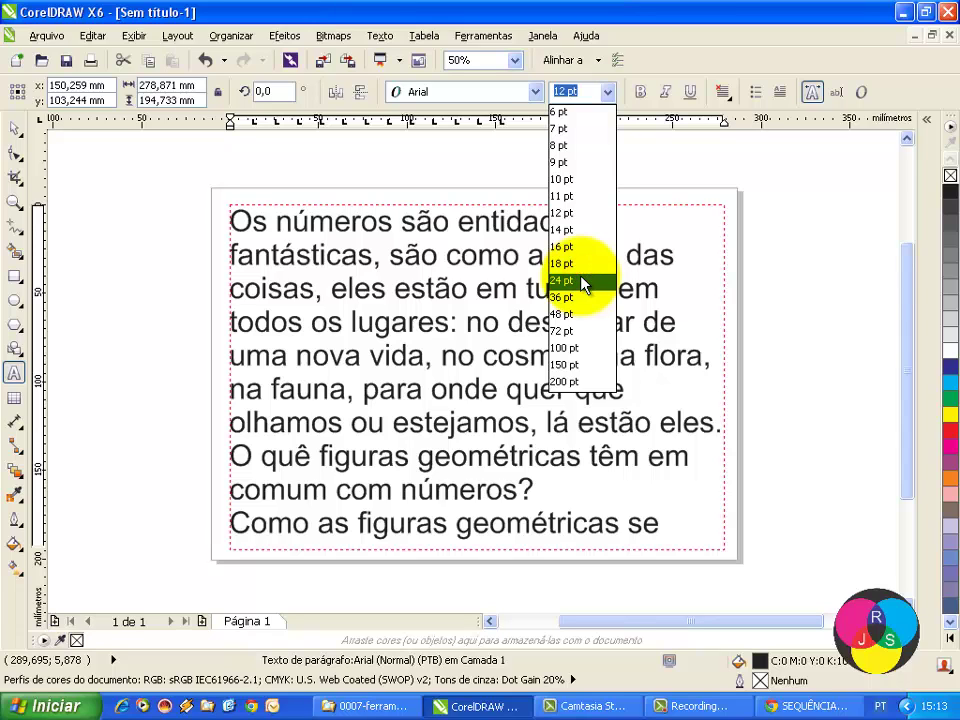
left_click(580, 279)
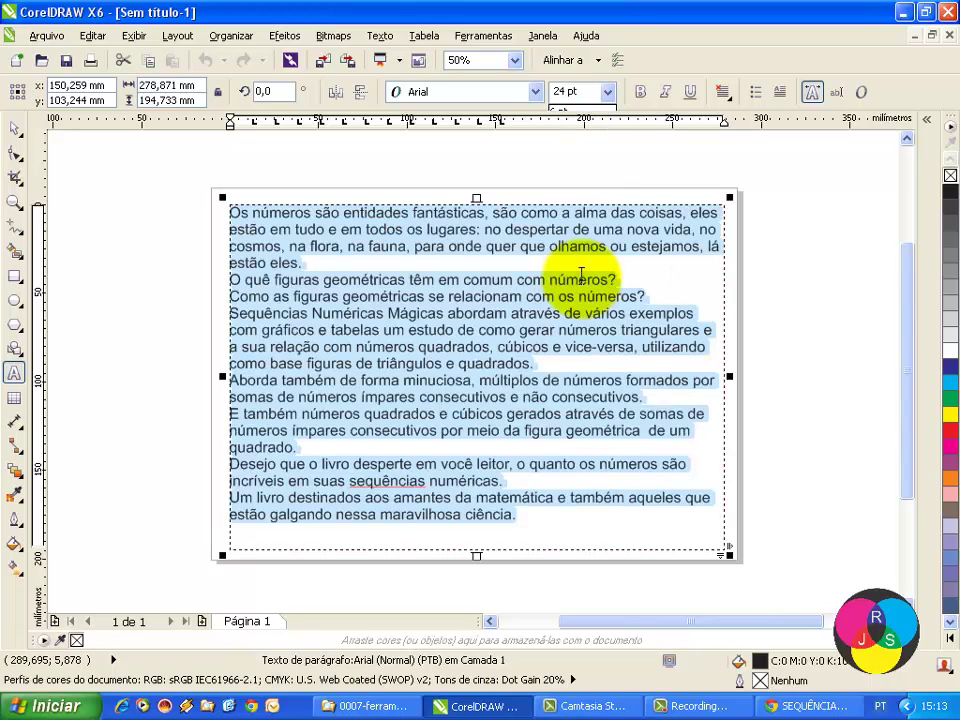
Step: Try bold on the entire paragraph text and turn it off again
left_click(14, 203)
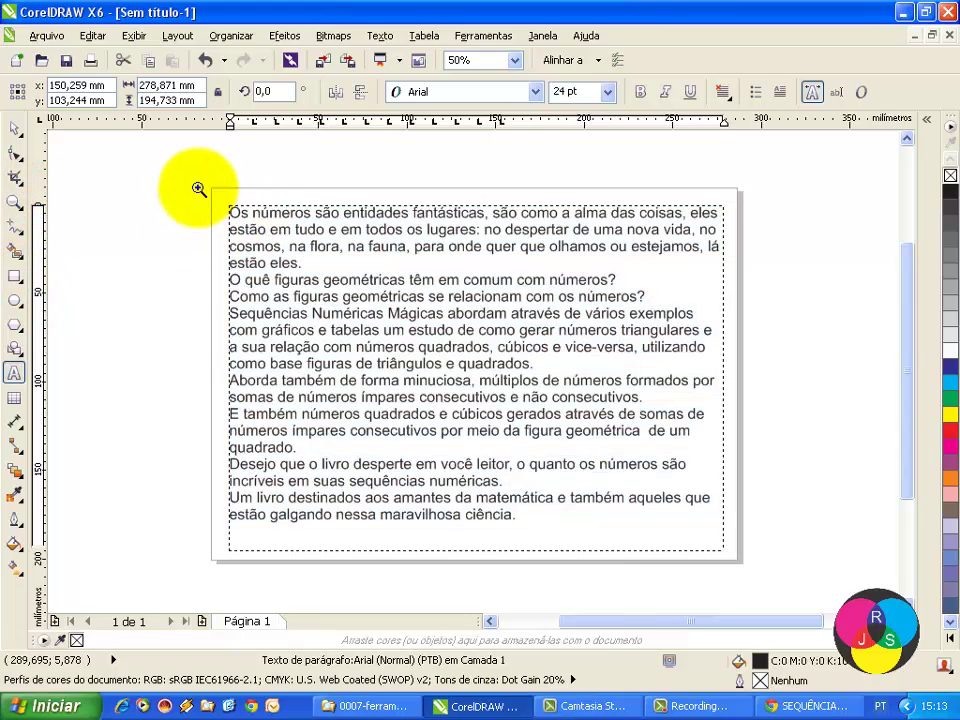
left_click_drag(200, 179, 757, 566)
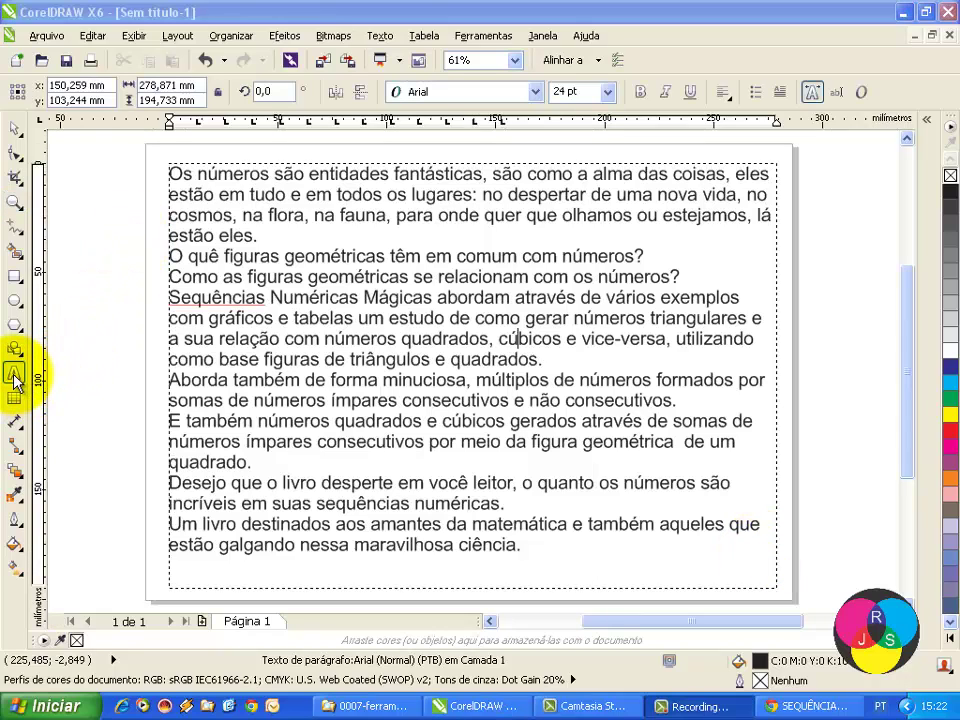
left_click(14, 375)
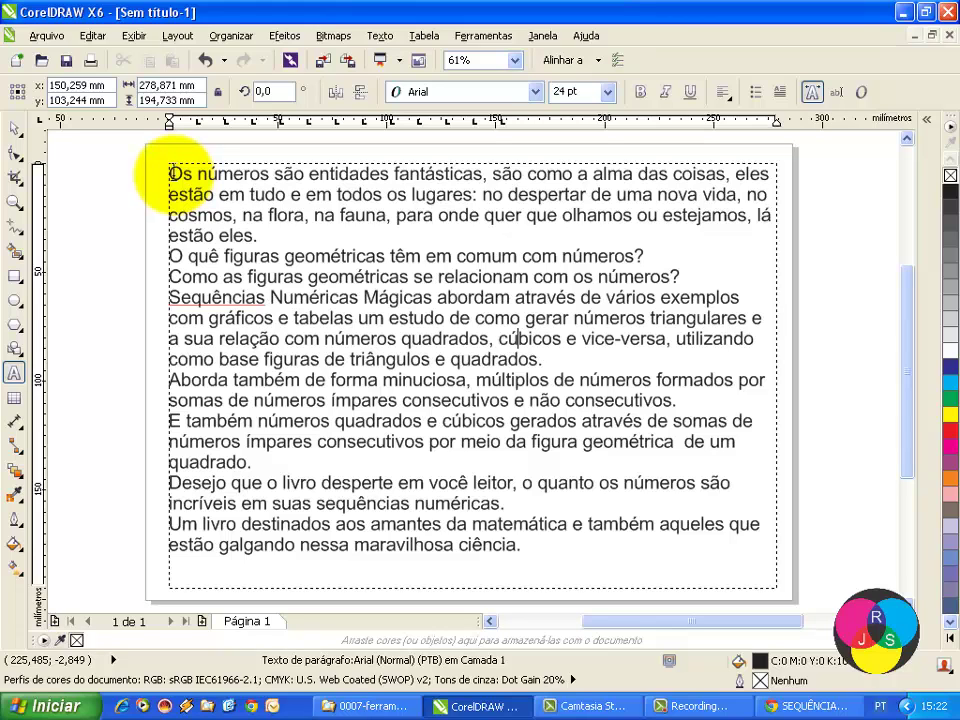
left_click_drag(172, 173, 527, 557)
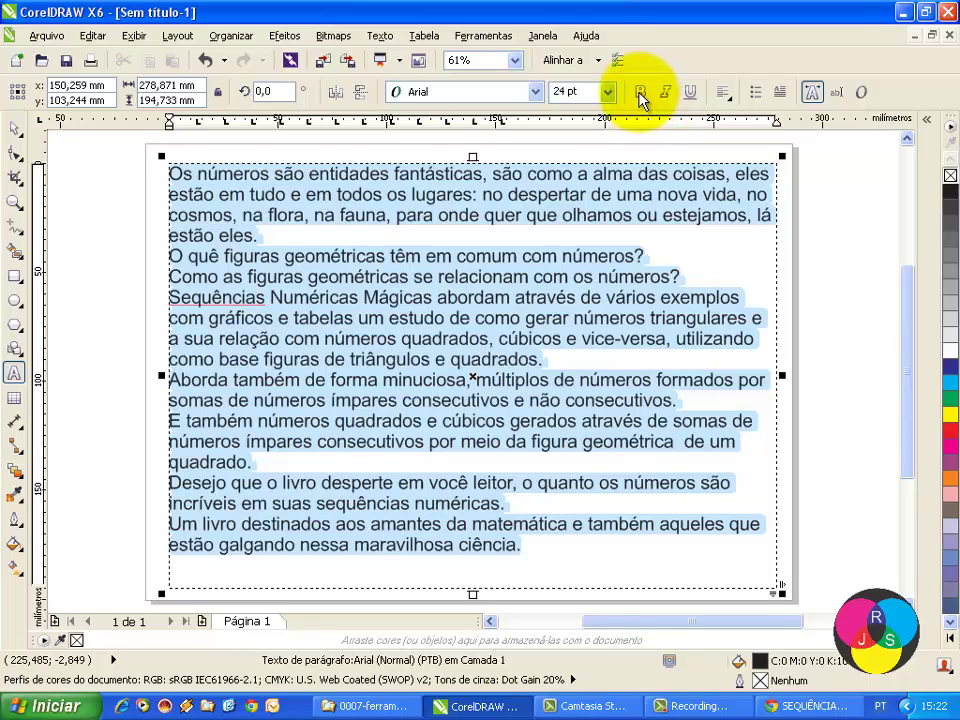
left_click(641, 94)
left_click(641, 94)
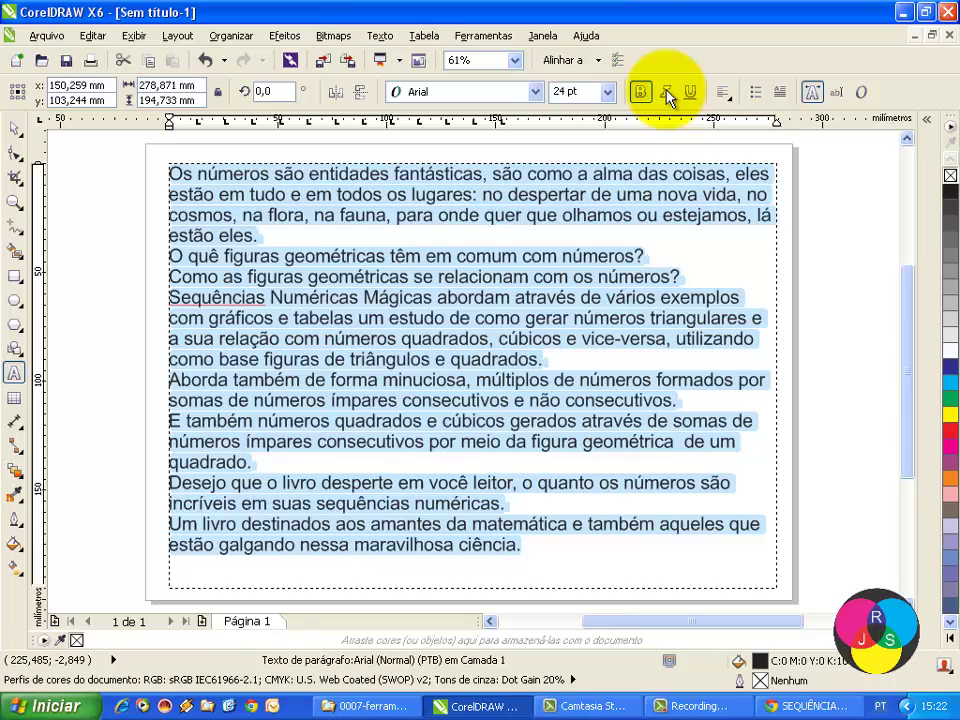
Step: Try italic and then underline on the selected text, switching each one off again
left_click(667, 93)
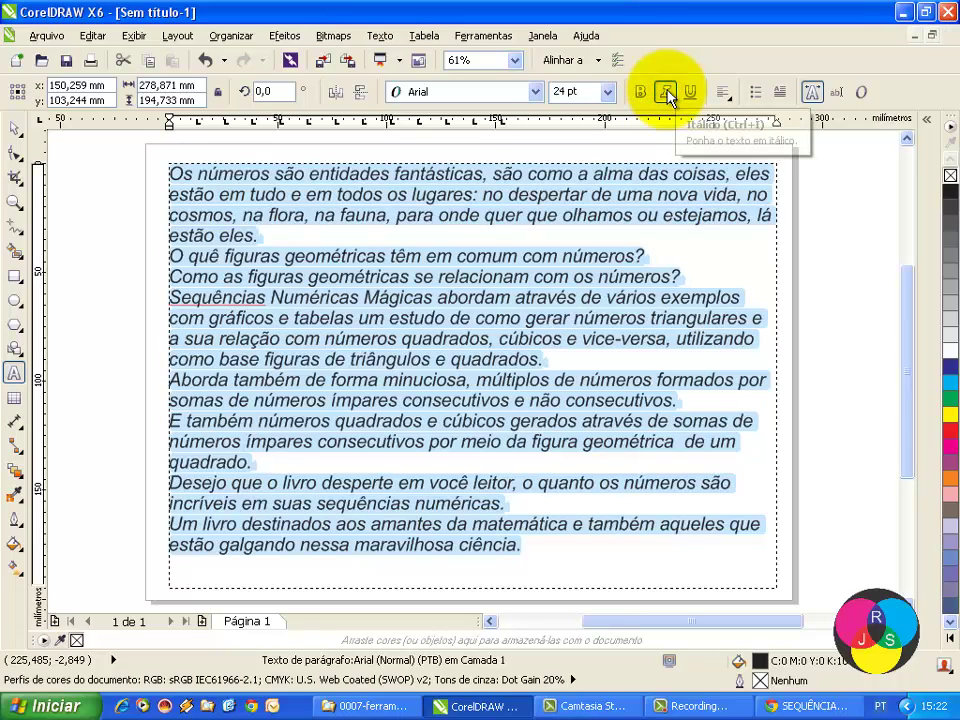
left_click(670, 95)
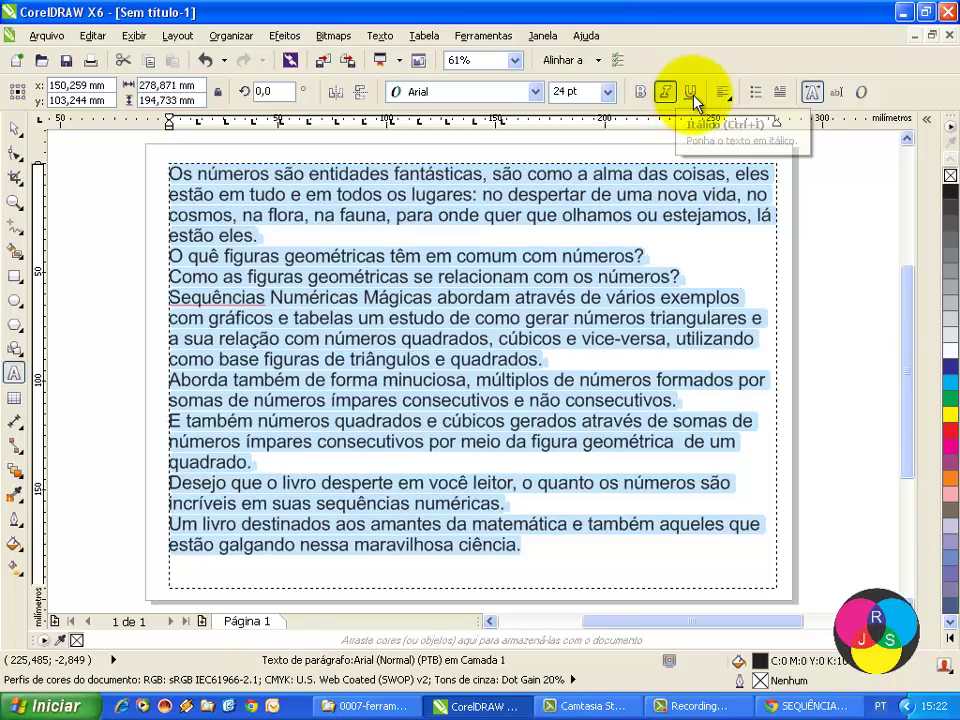
left_click(691, 93)
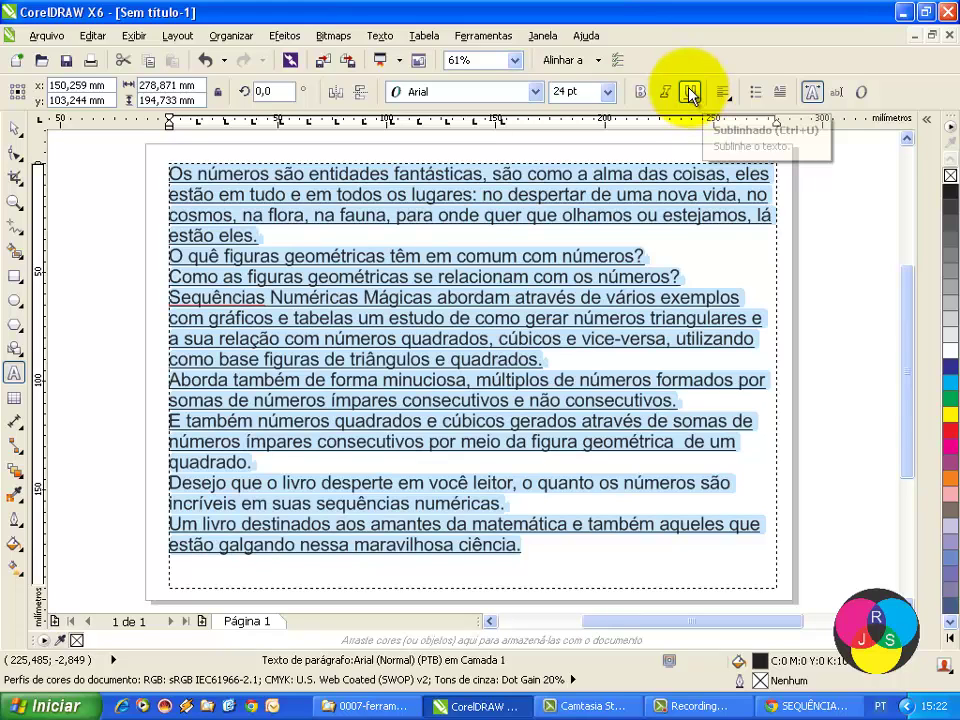
left_click(691, 93)
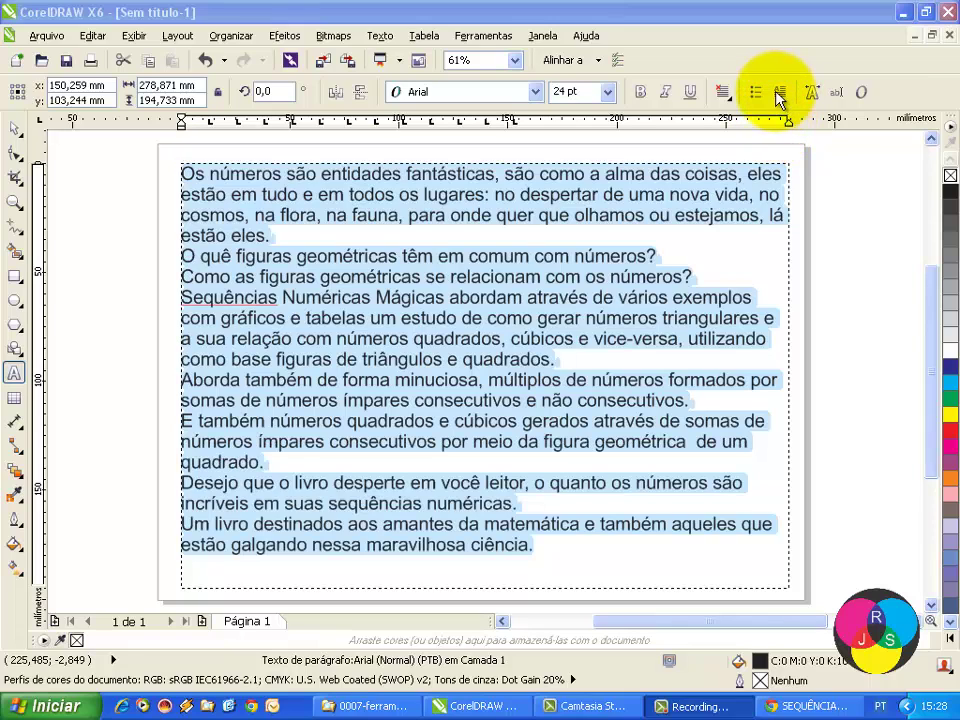
Step: Try out the alignment options on the selected text, choosing full justification (Justificação total)
left_click(724, 93)
left_click(724, 93)
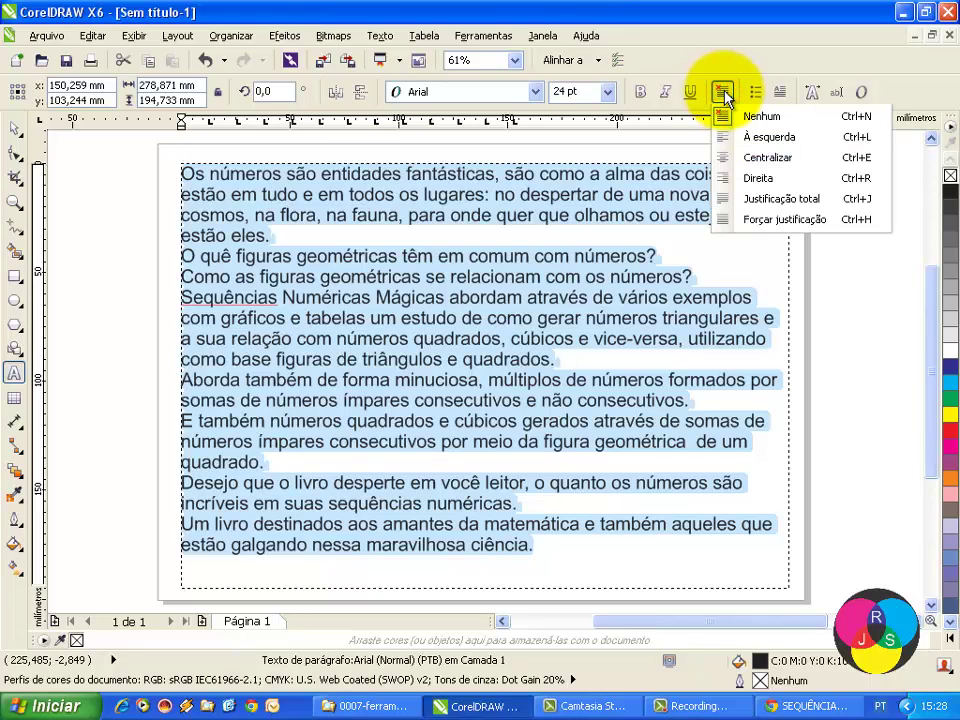
left_click(741, 138)
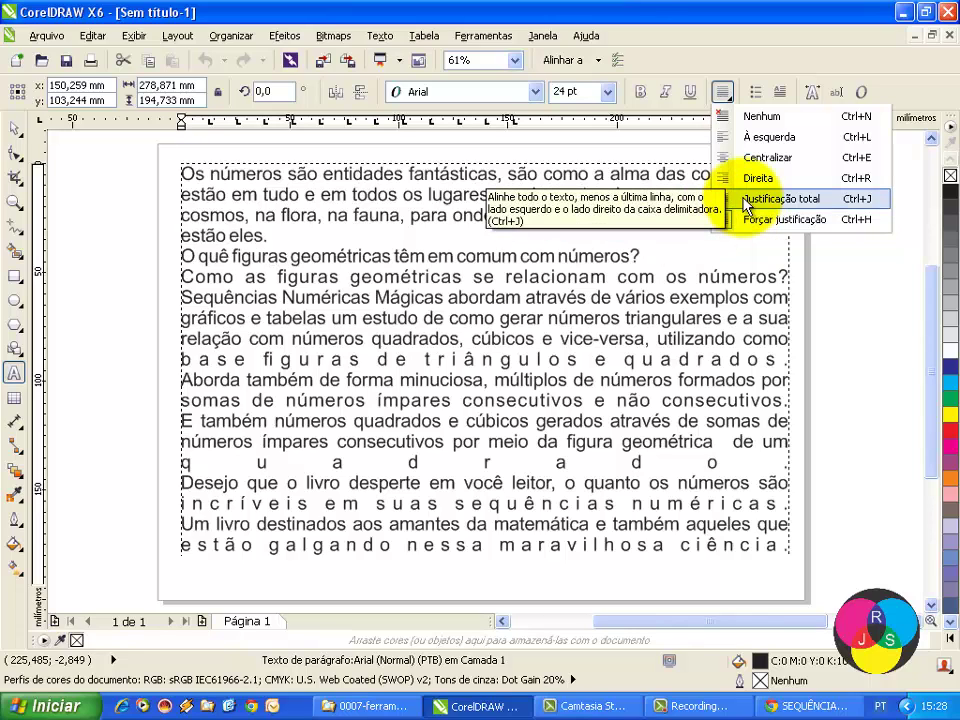
left_click(780, 199)
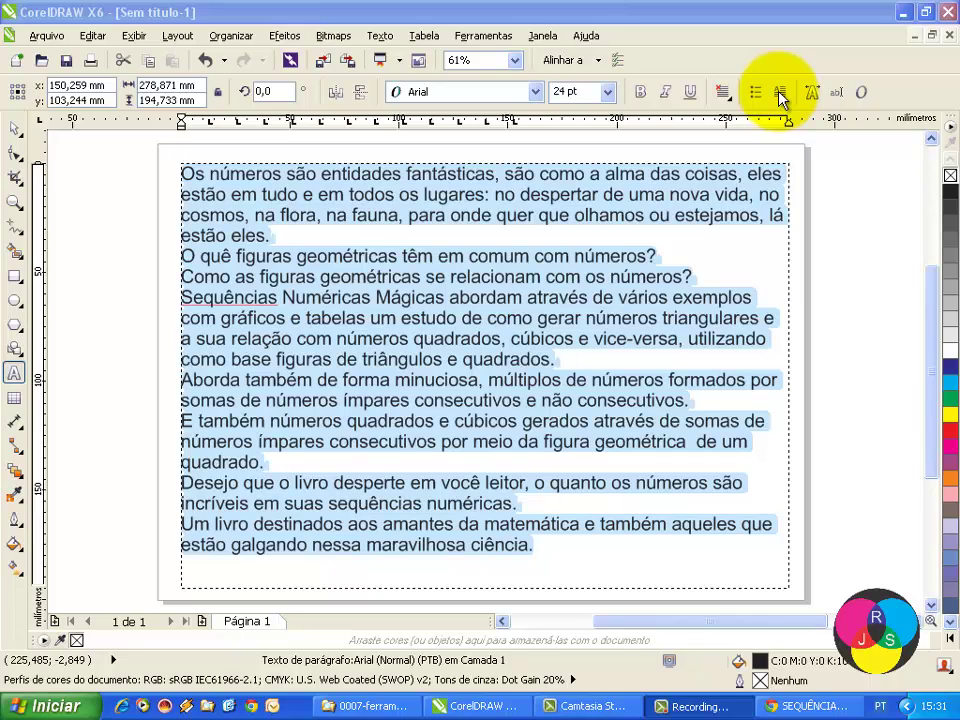
Step: Try a drop cap on all the selected paragraphs and remove it again
left_click(781, 94)
left_click(781, 94)
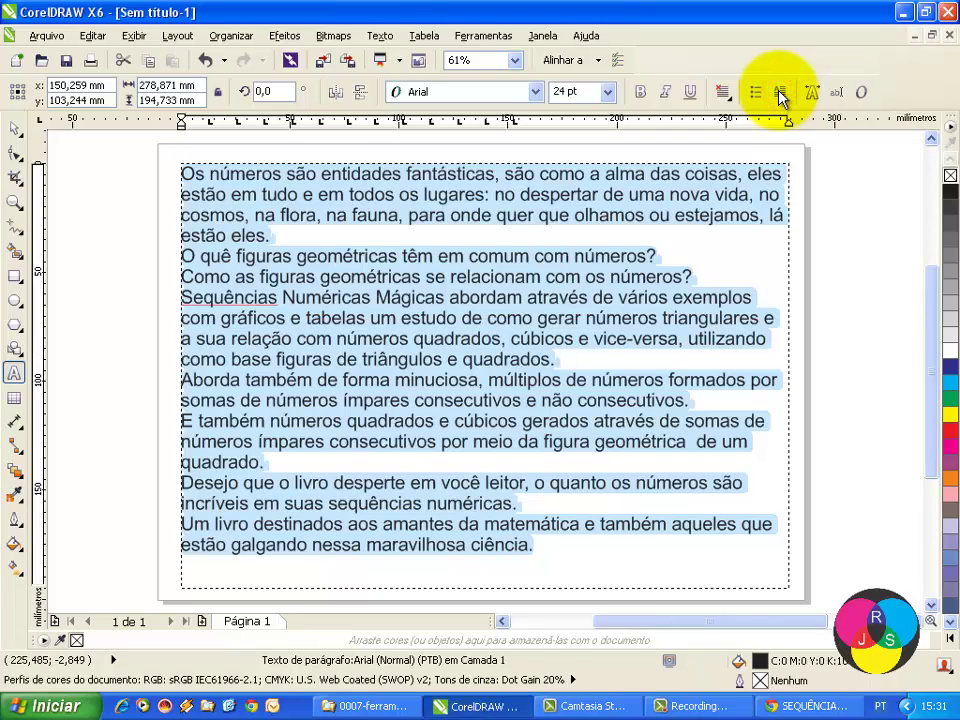
left_click(781, 94)
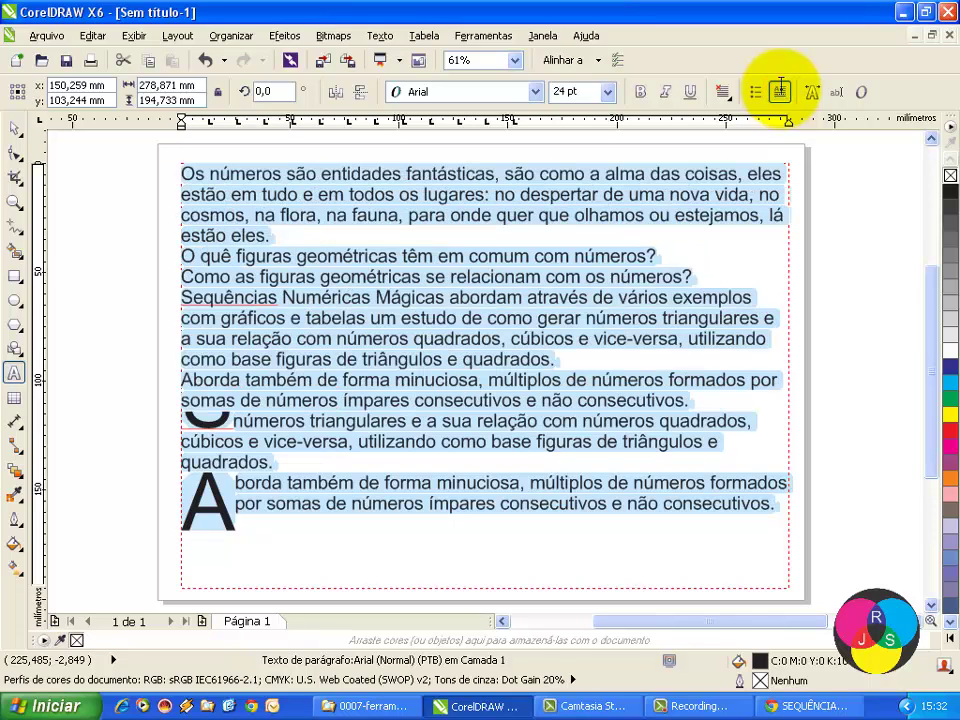
Step: Apply a drop cap to the first paragraph only, the one starting with "Os números são entidades fantásticas"
left_click(468, 274)
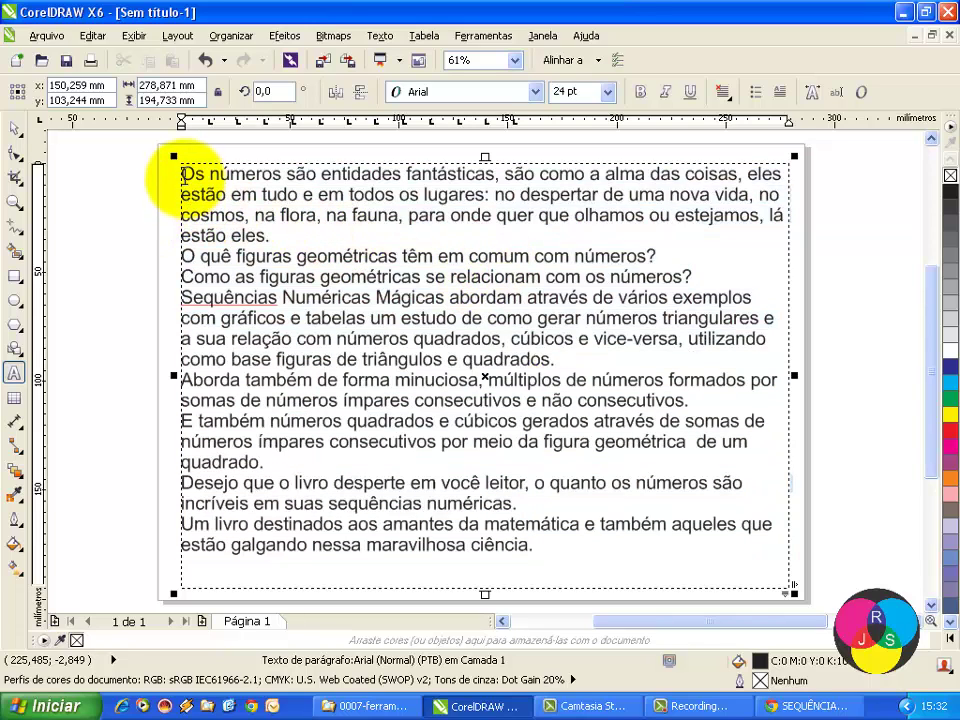
left_click_drag(182, 172, 274, 231)
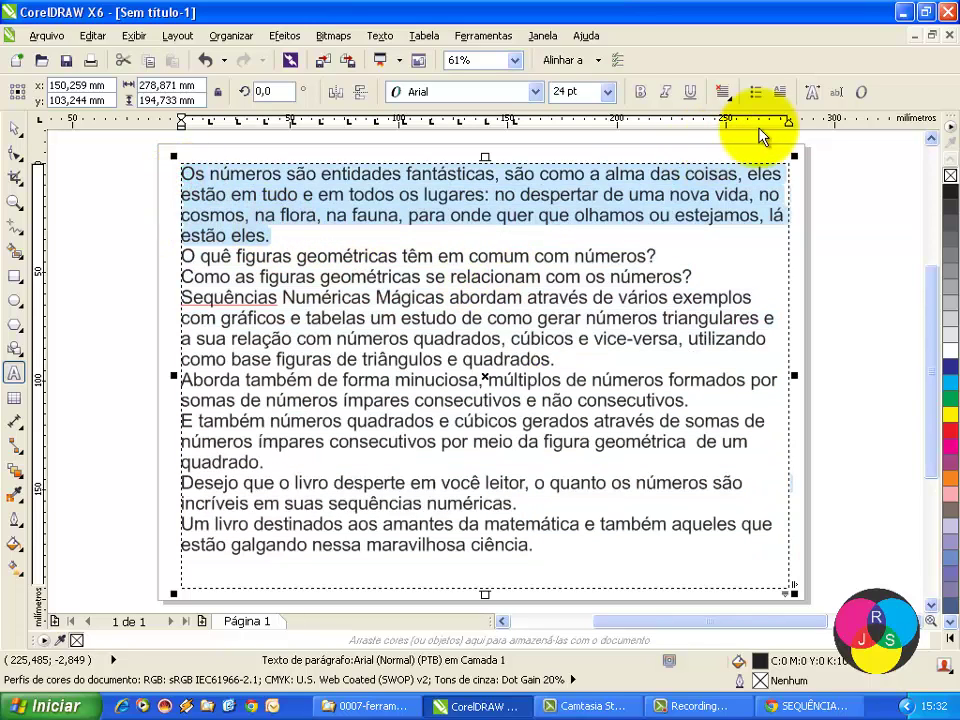
left_click(779, 92)
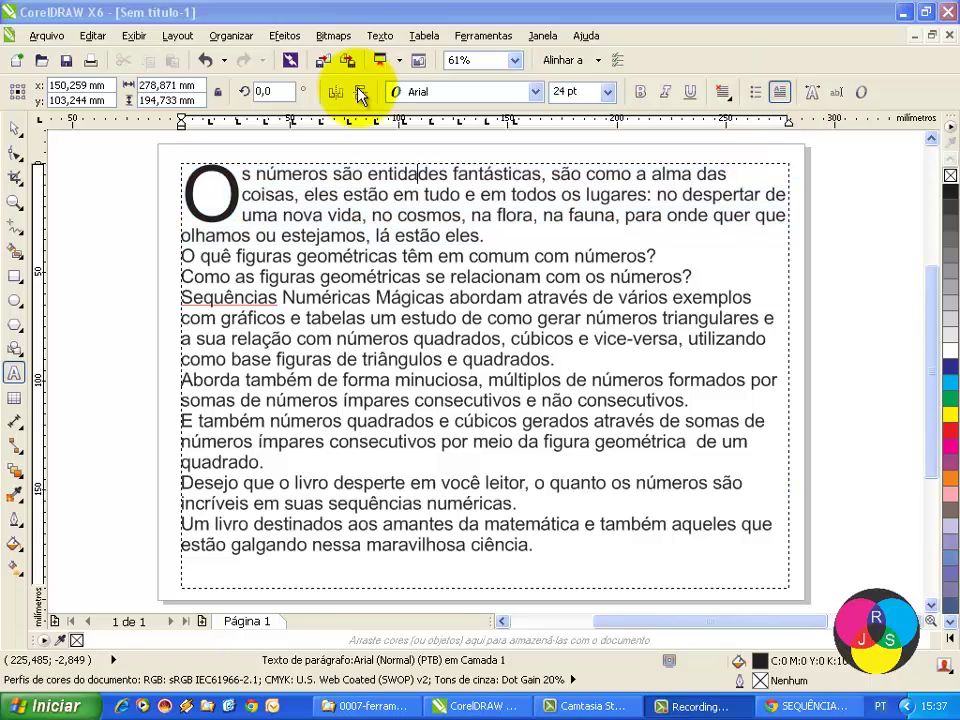
Step: Mirror the text frame vertically and flip it back to its original orientation
left_click(361, 94)
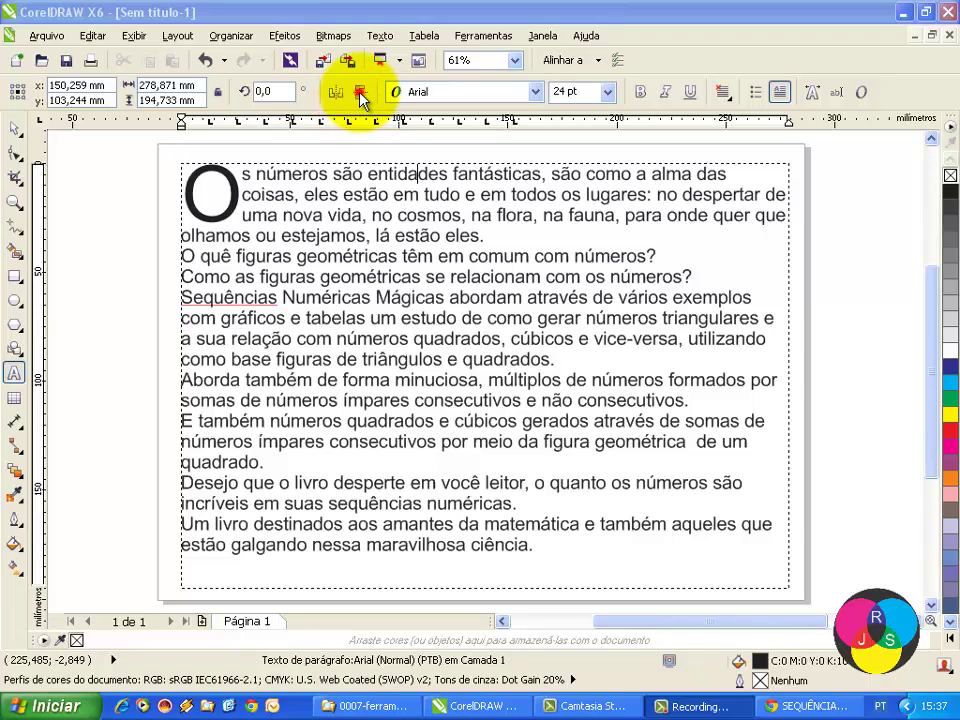
left_click(361, 94)
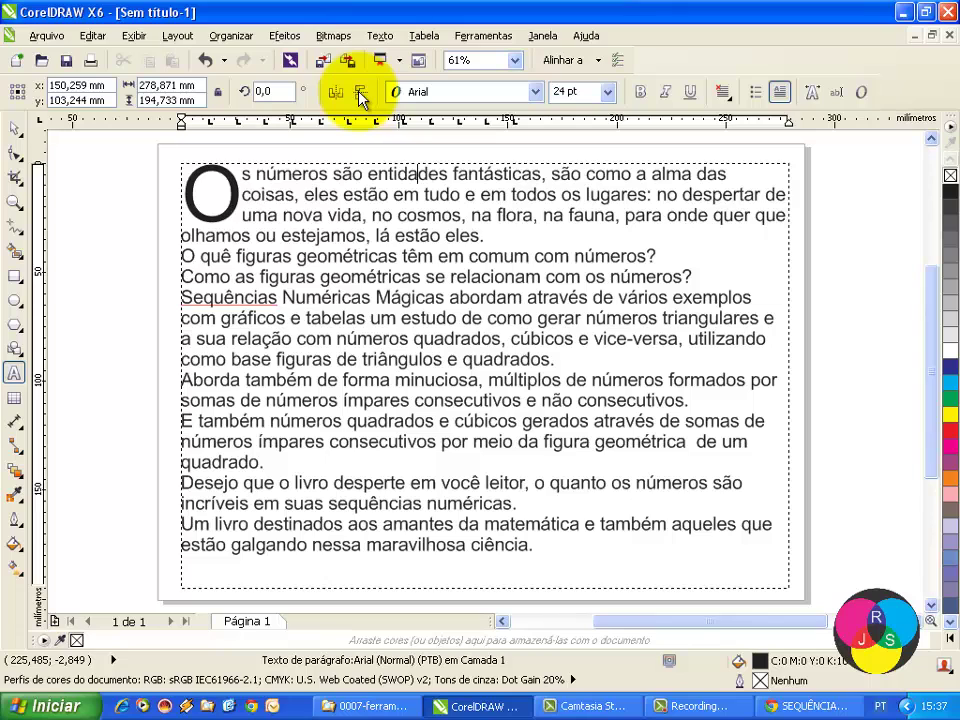
left_click(359, 92)
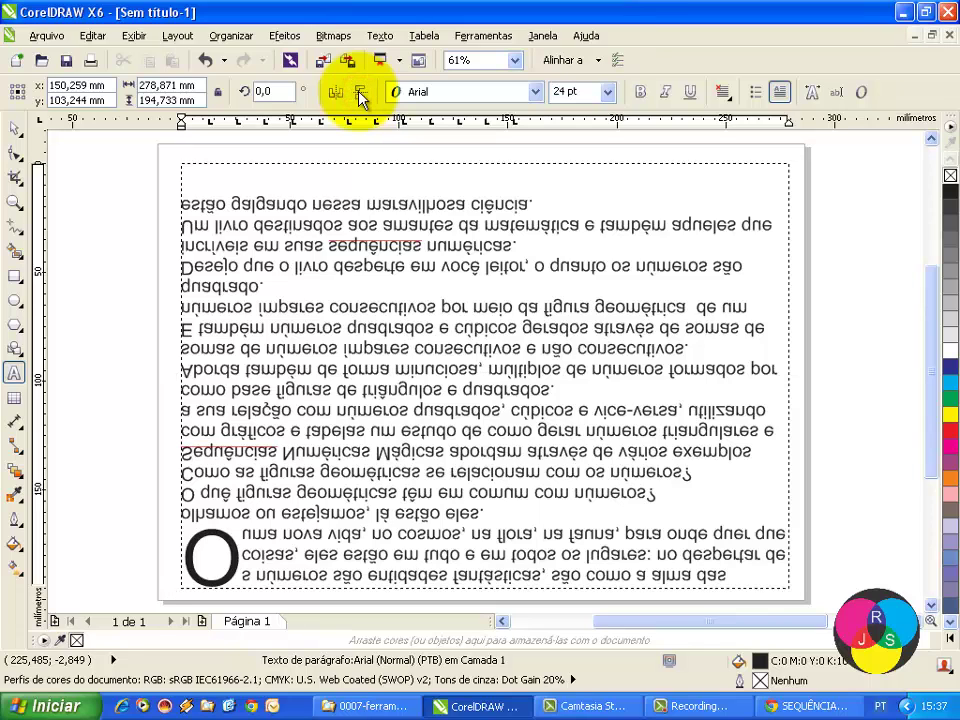
left_click(359, 92)
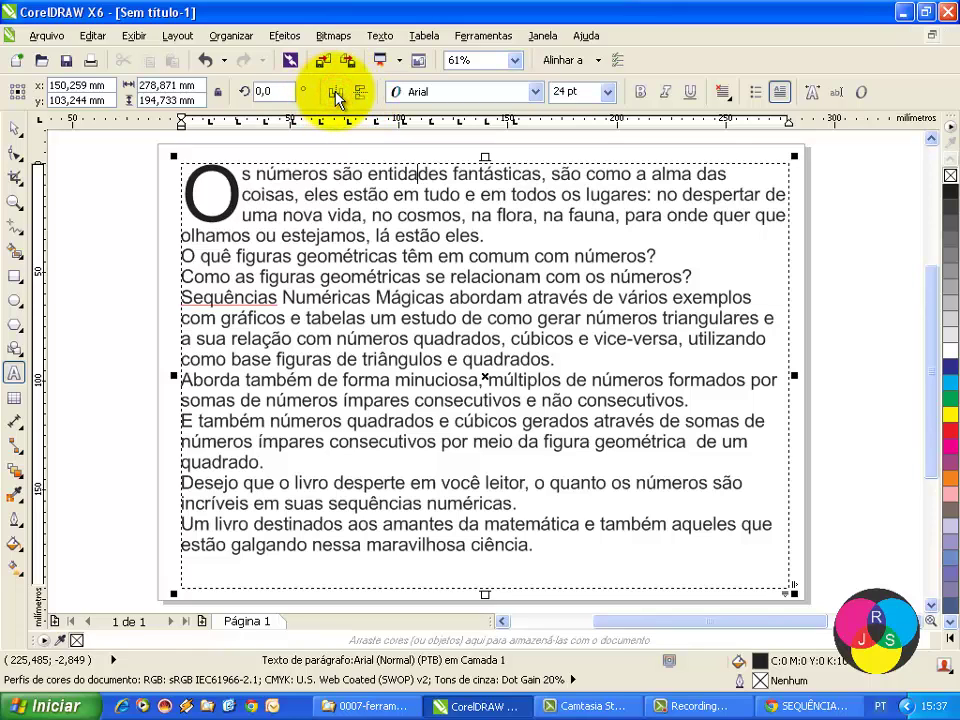
Step: Mirror the text frame horizontally and flip it back to its original orientation
key("Escape")
left_click(336, 94)
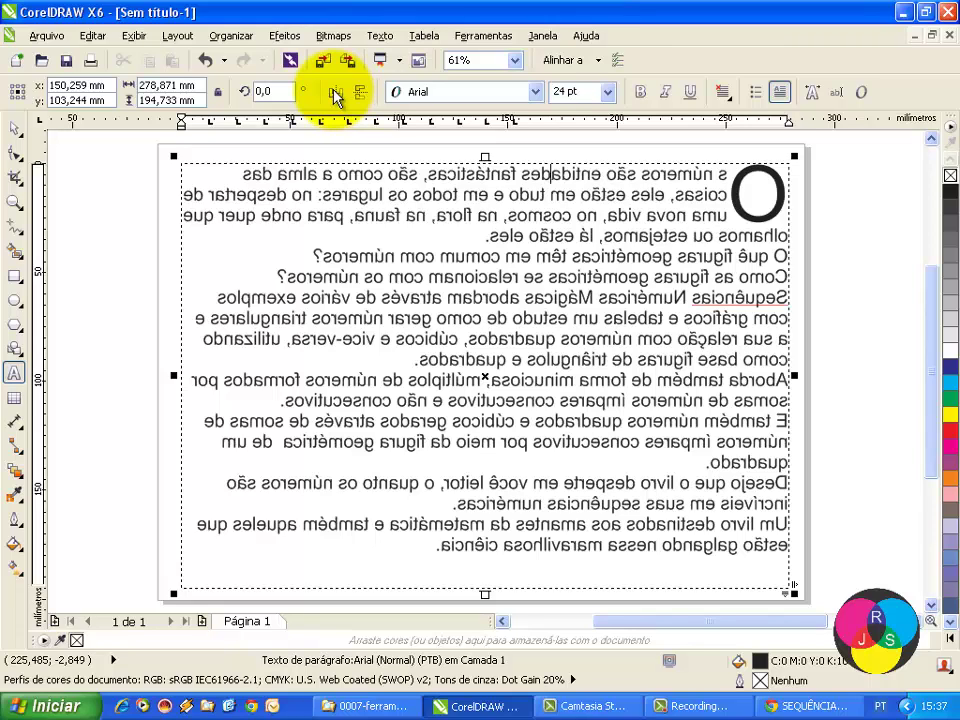
type("180")
left_click(336, 93)
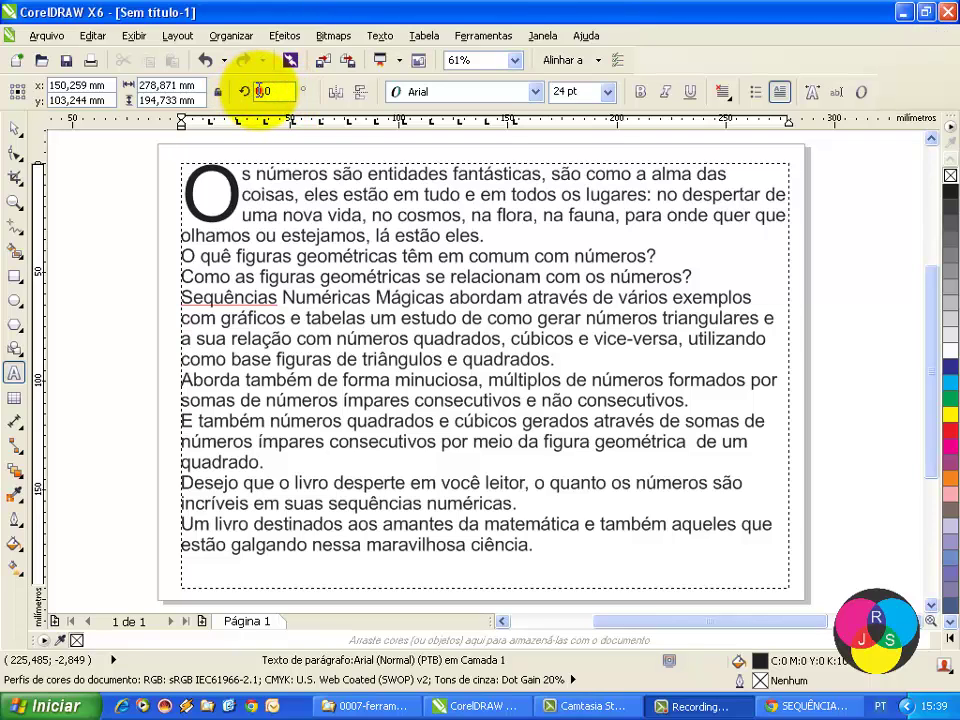
Step: Rotate the text frame by 10 degrees, and return its rotation angle to 0
double_click(260, 91)
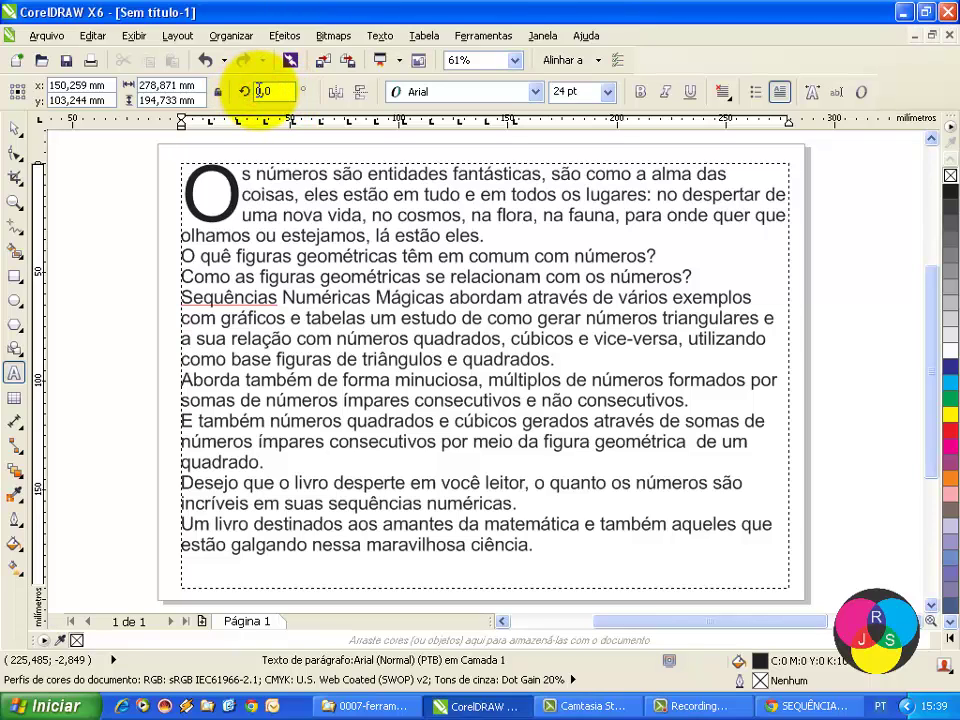
double_click(260, 91)
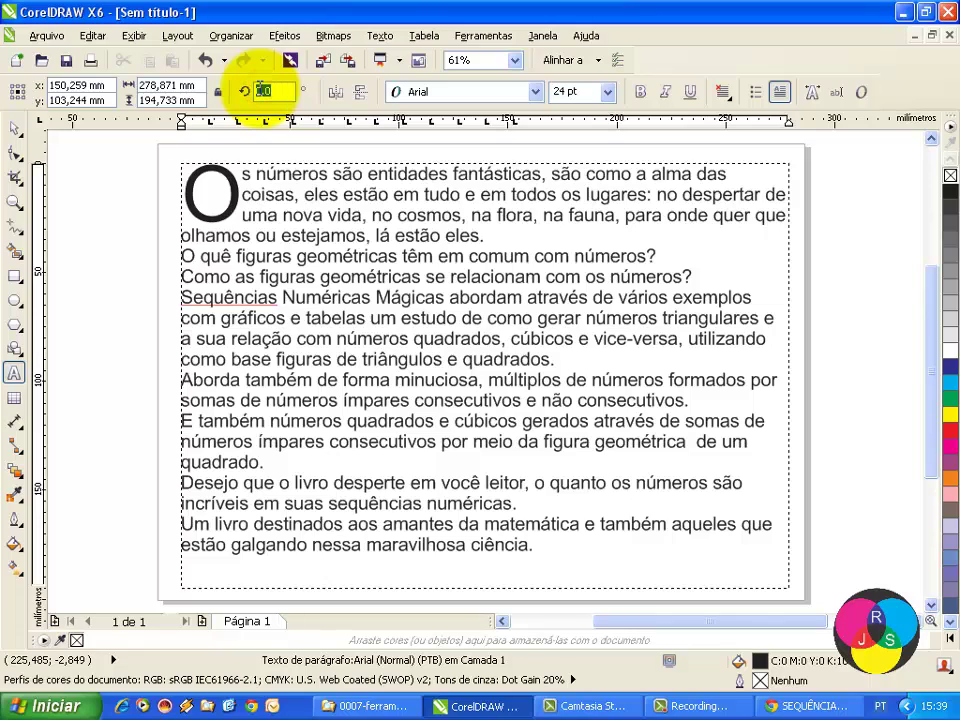
key("Return")
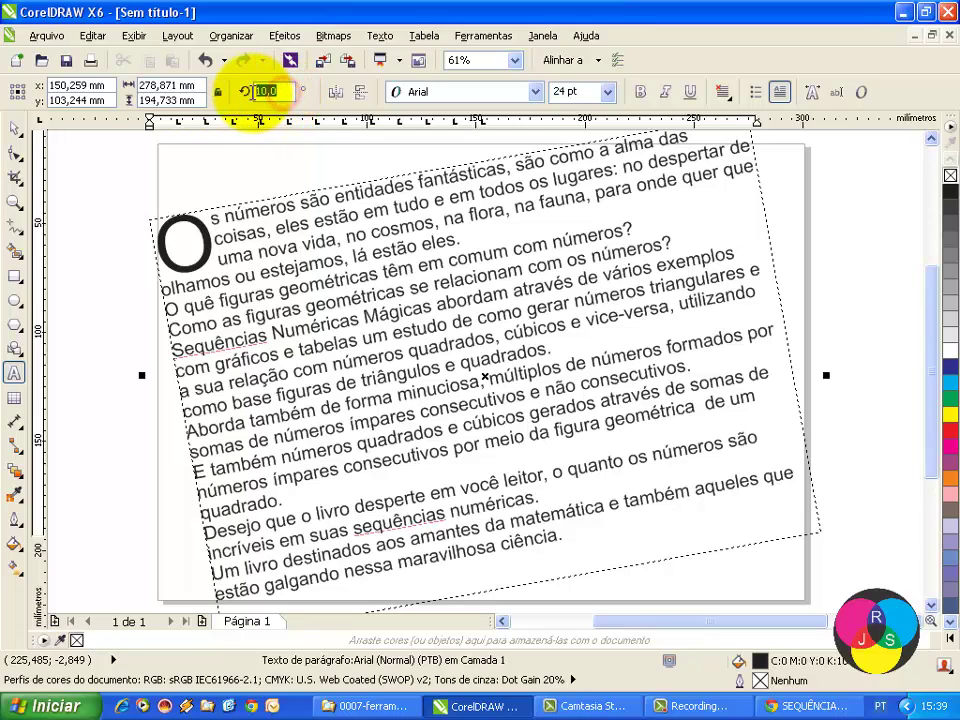
key("Return")
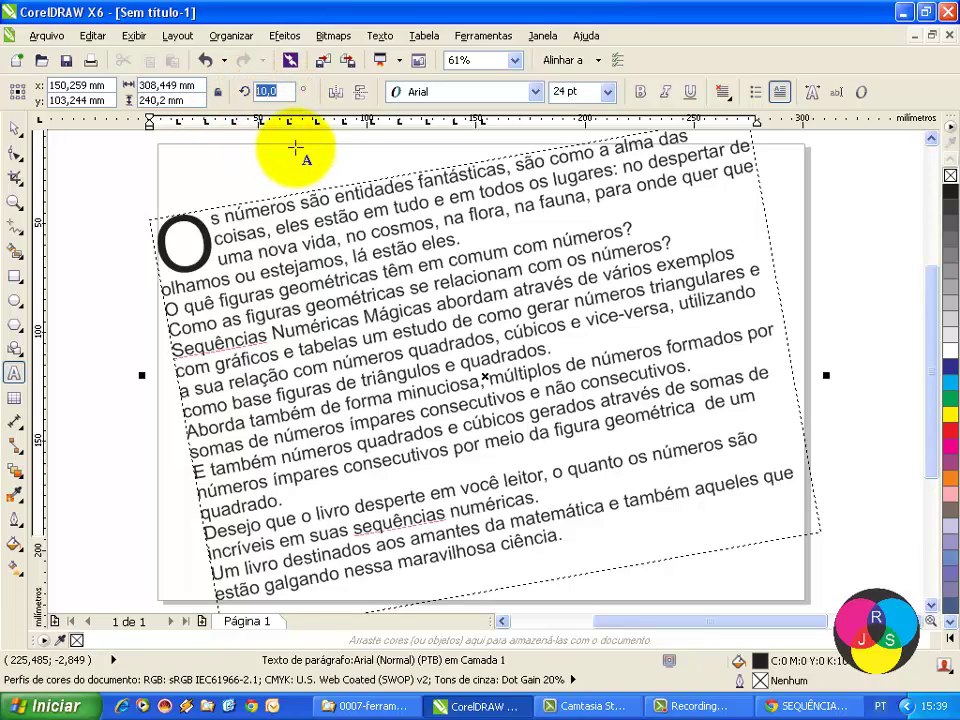
type("0")
key("Return")
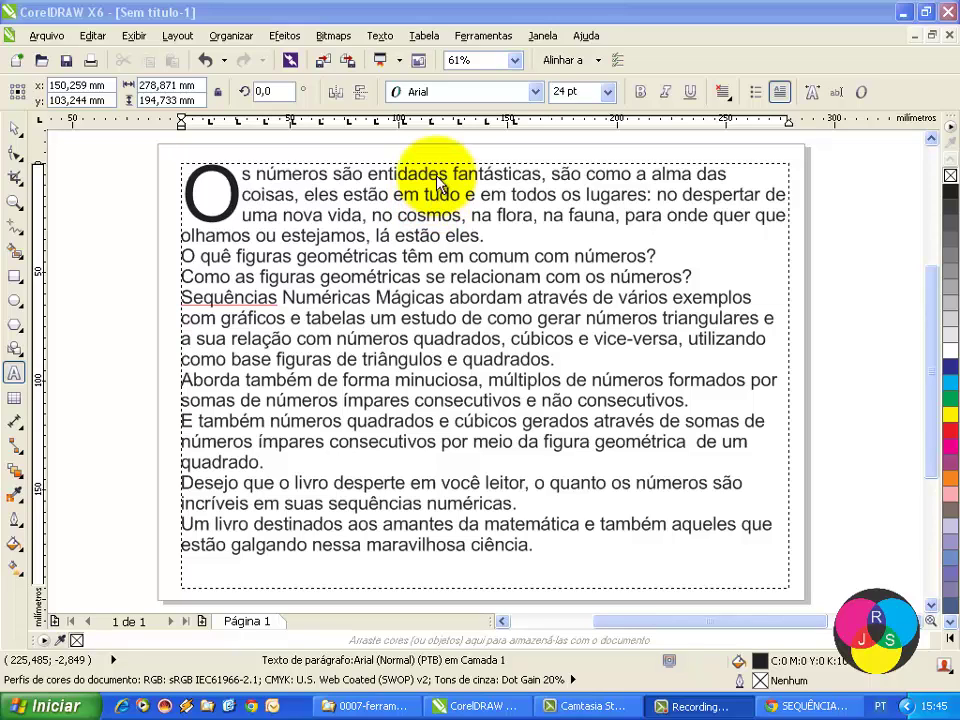
Step: Narrow the text frame from its right edge to about 201 mm and 139 mm, and widen it to about 273 mm
left_click(271, 194)
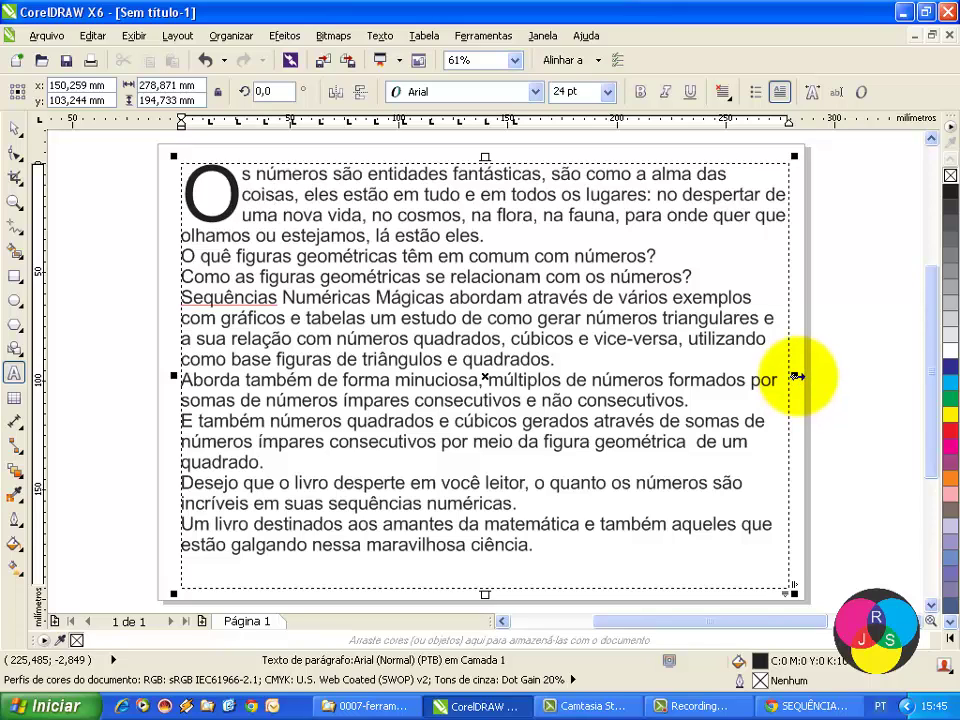
left_click_drag(796, 376, 627, 376)
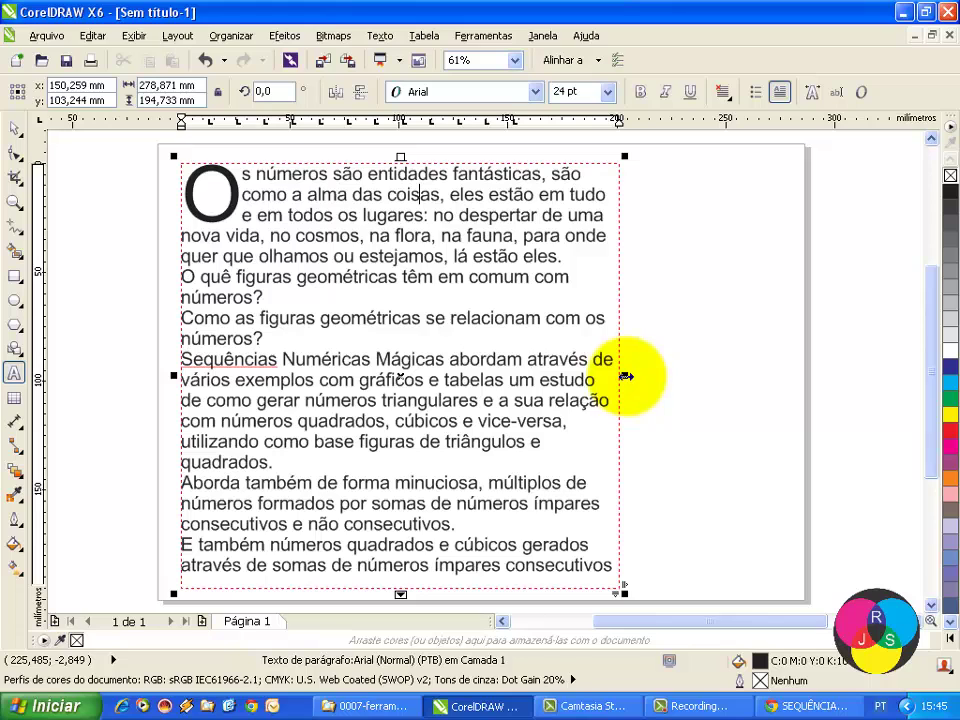
left_click_drag(625, 376, 492, 368)
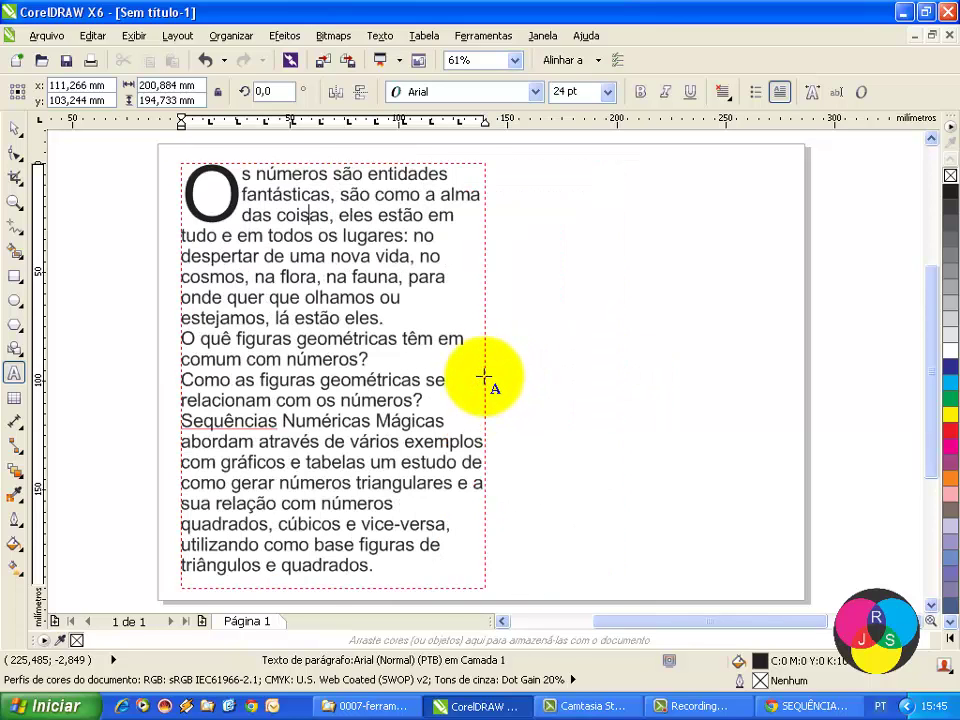
left_click_drag(491, 376, 778, 388)
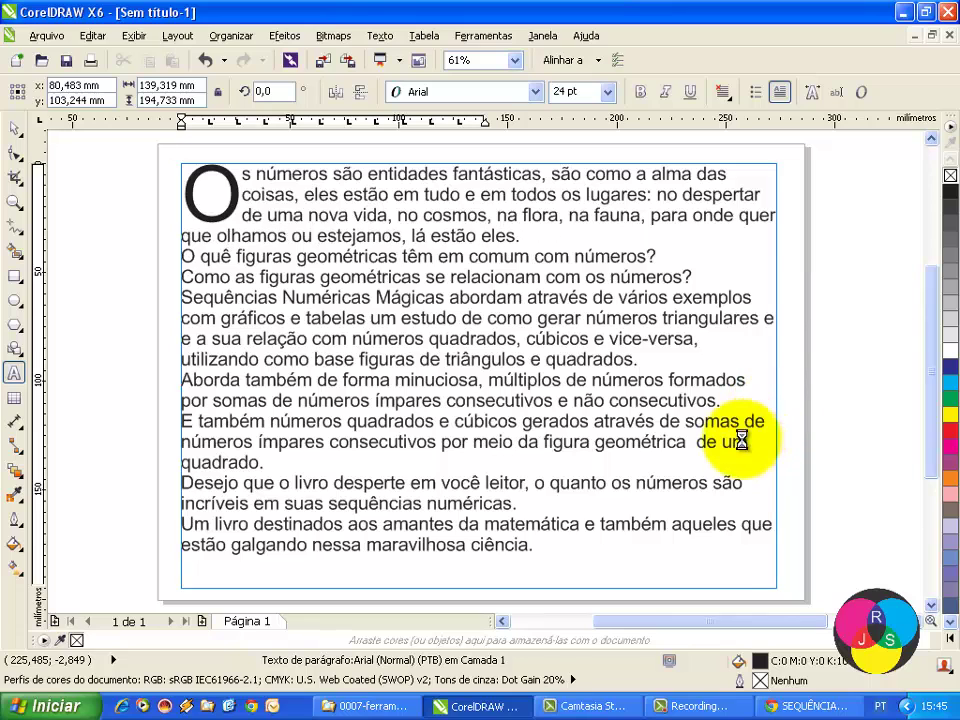
left_click(186, 357)
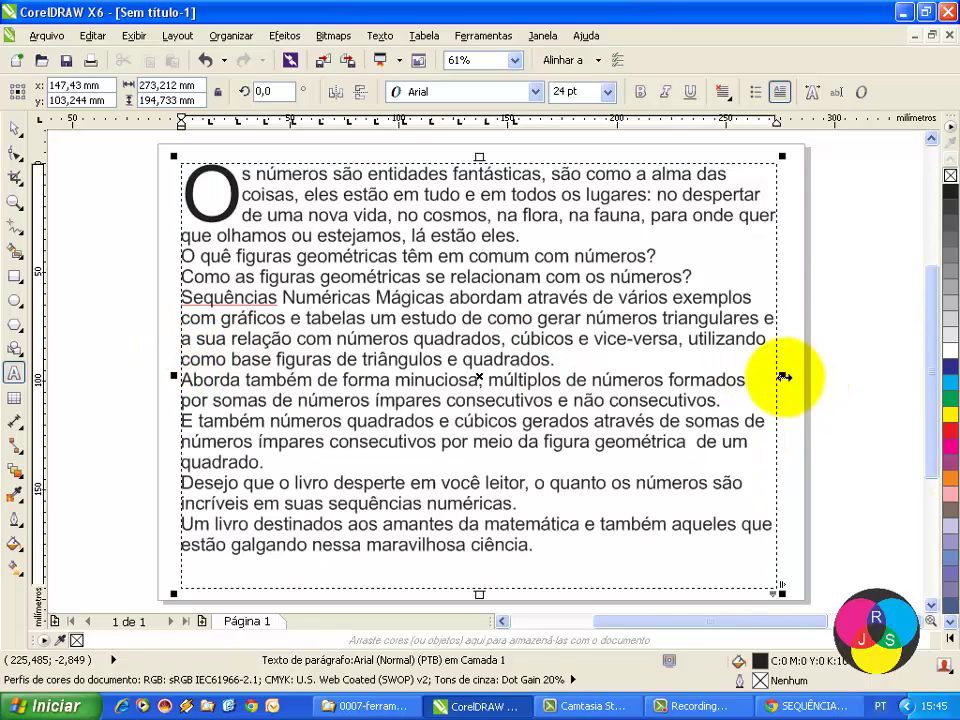
Step: Reduce the text frame to about 252 mm wide, shrink it by its corner to about 240 × 185 mm, and widen it to about 281 mm
left_click_drag(784, 375, 739, 377)
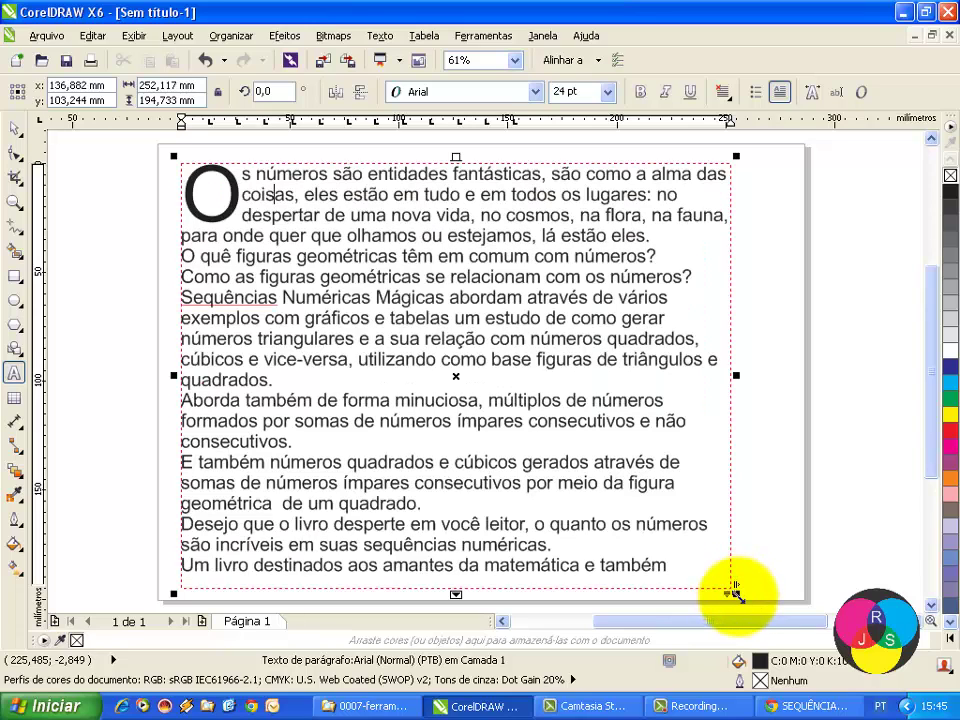
left_click_drag(736, 592, 709, 534)
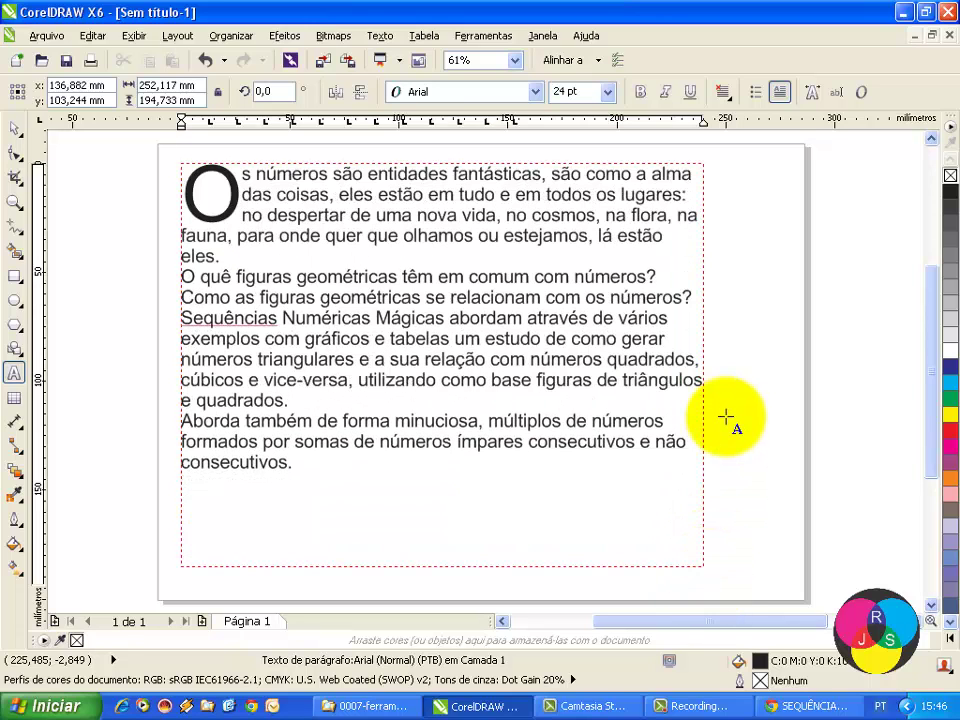
left_click(309, 194)
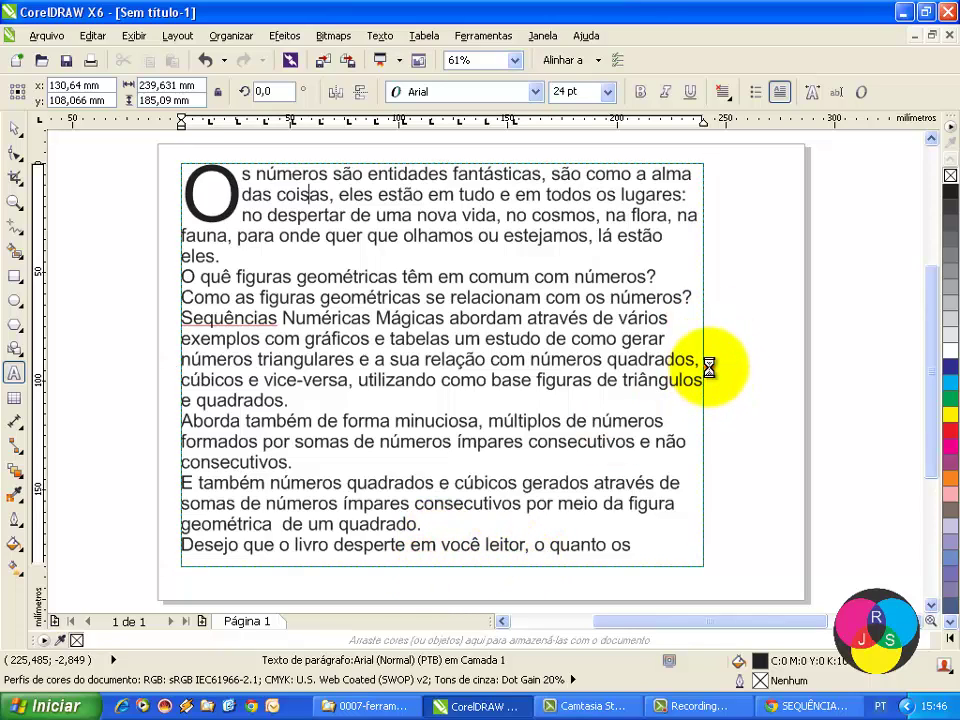
left_click_drag(706, 365, 756, 369)
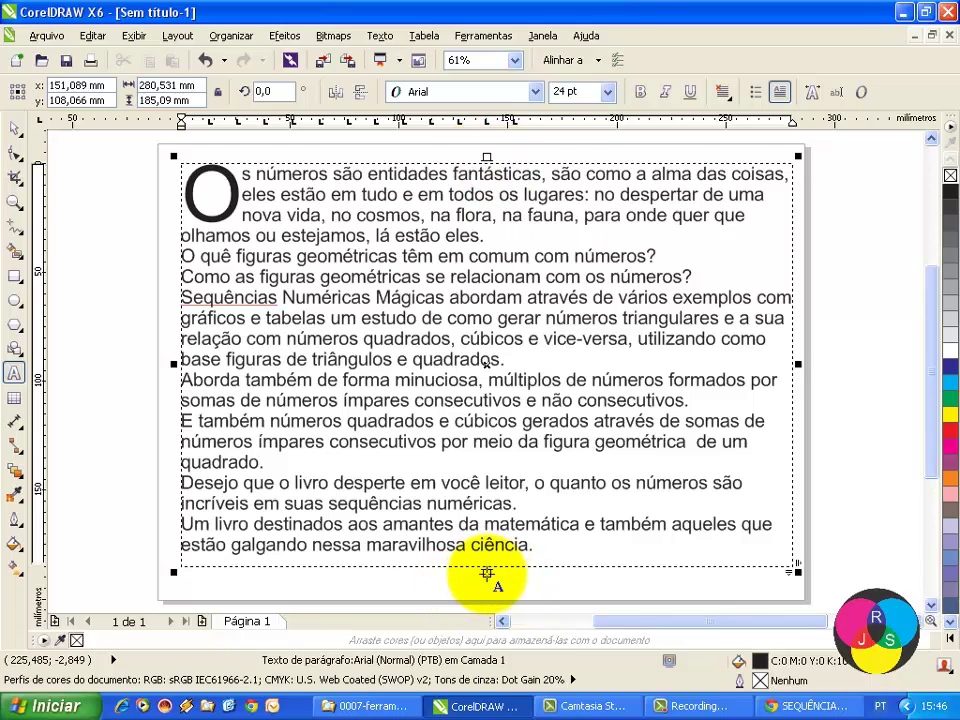
Step: Narrow the text frame to about 194 mm and widen it again to about 272 mm from its right edge
left_click_drag(800, 367, 595, 397)
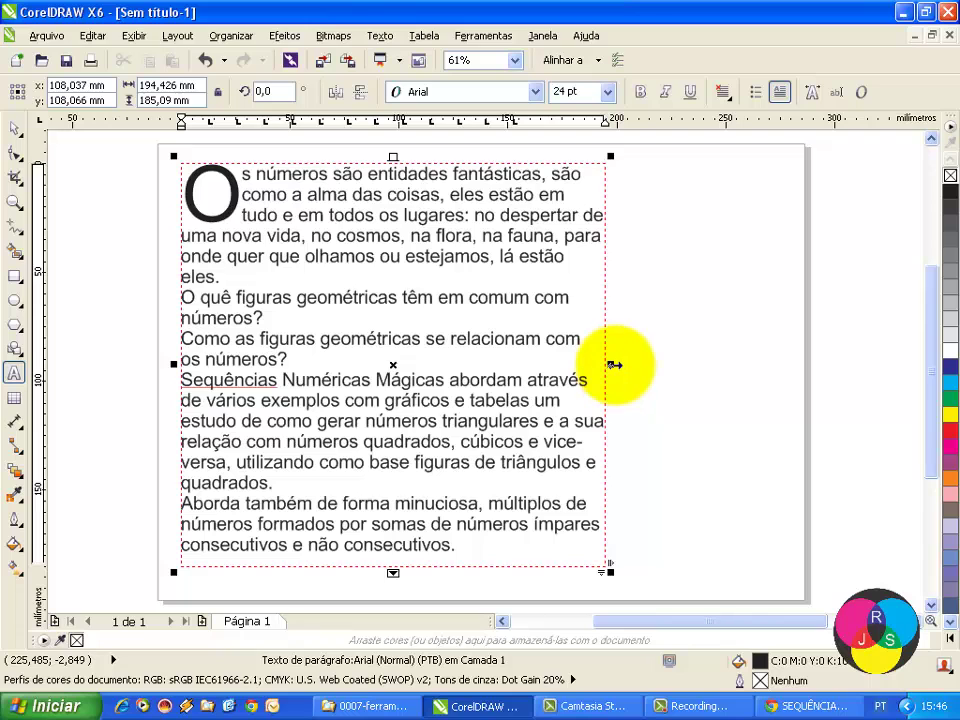
left_click_drag(614, 365, 763, 375)
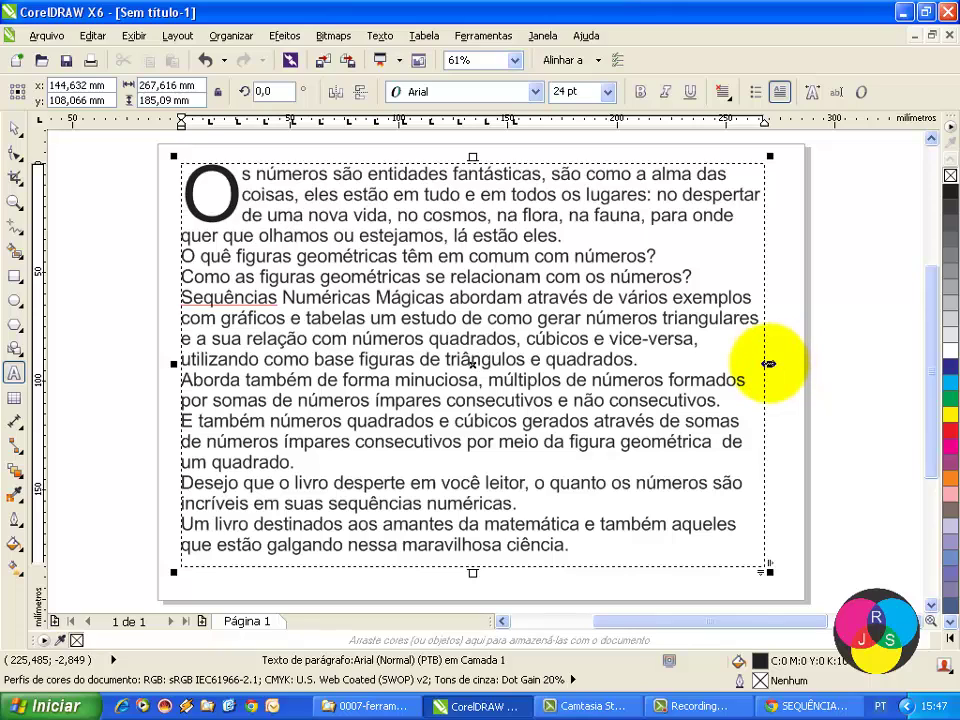
left_click_drag(770, 364, 780, 364)
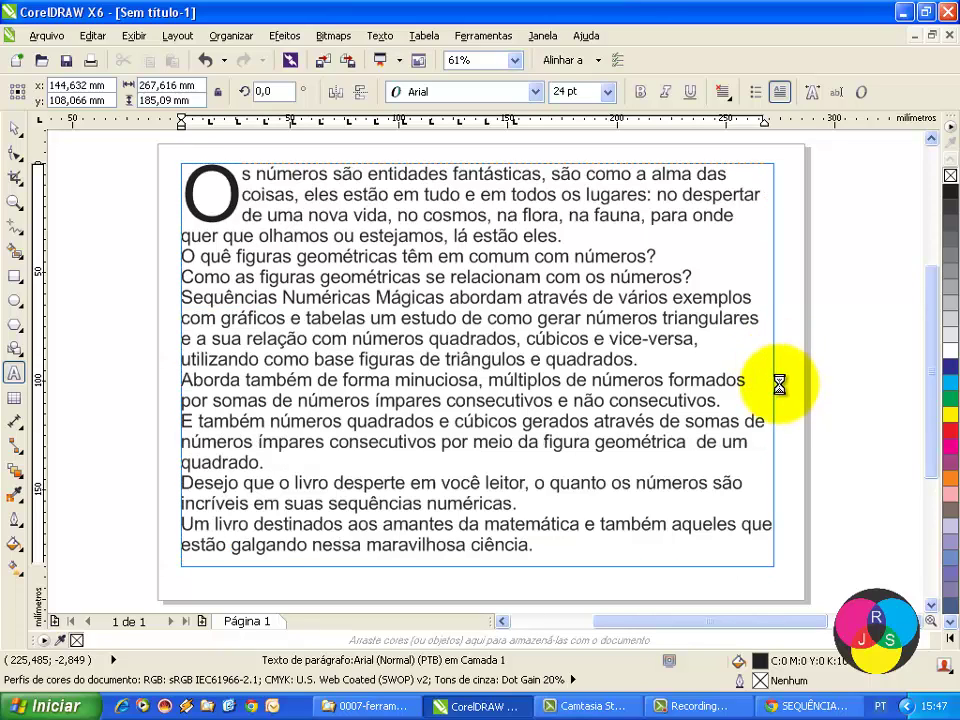
left_click(737, 208)
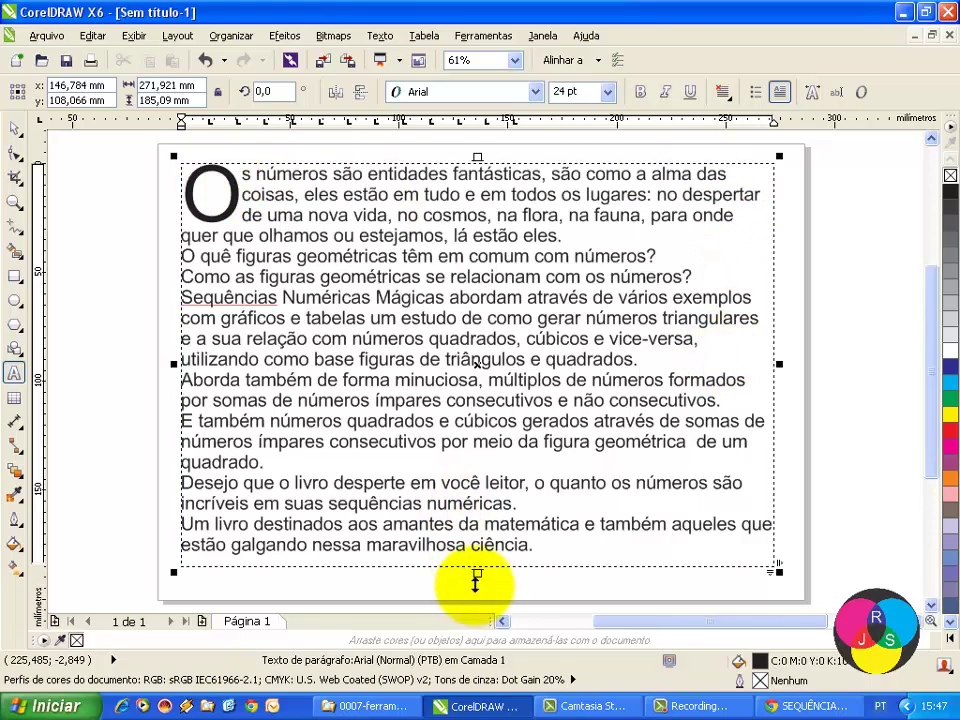
Step: Shorten the text frame from its lower edge to about 108 mm high and extend it to about 171 mm
left_click_drag(478, 578, 497, 390)
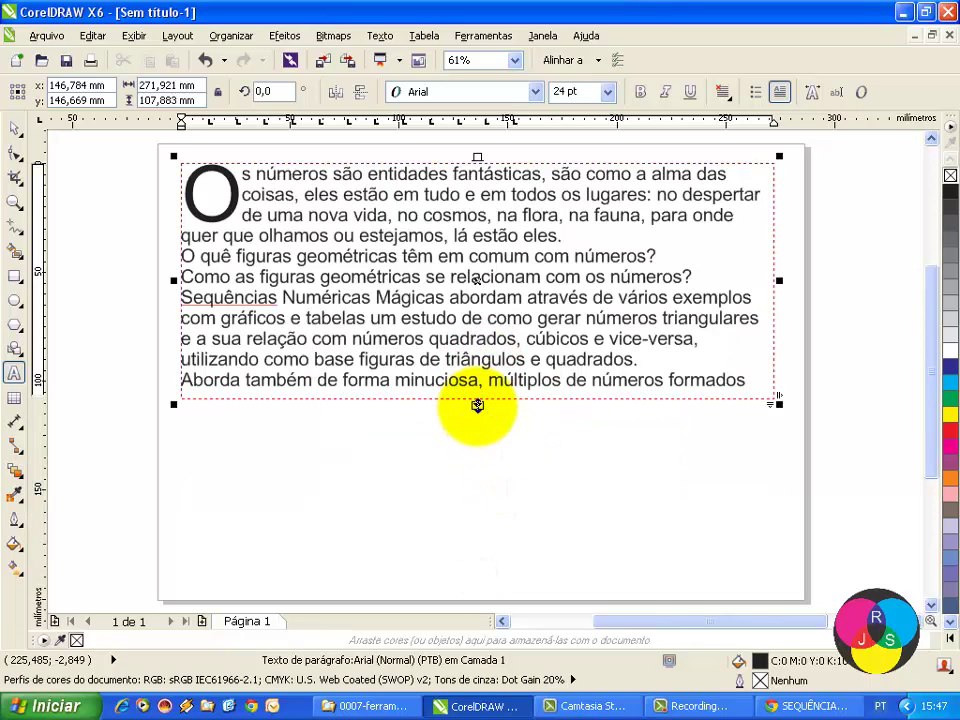
left_click(477, 405)
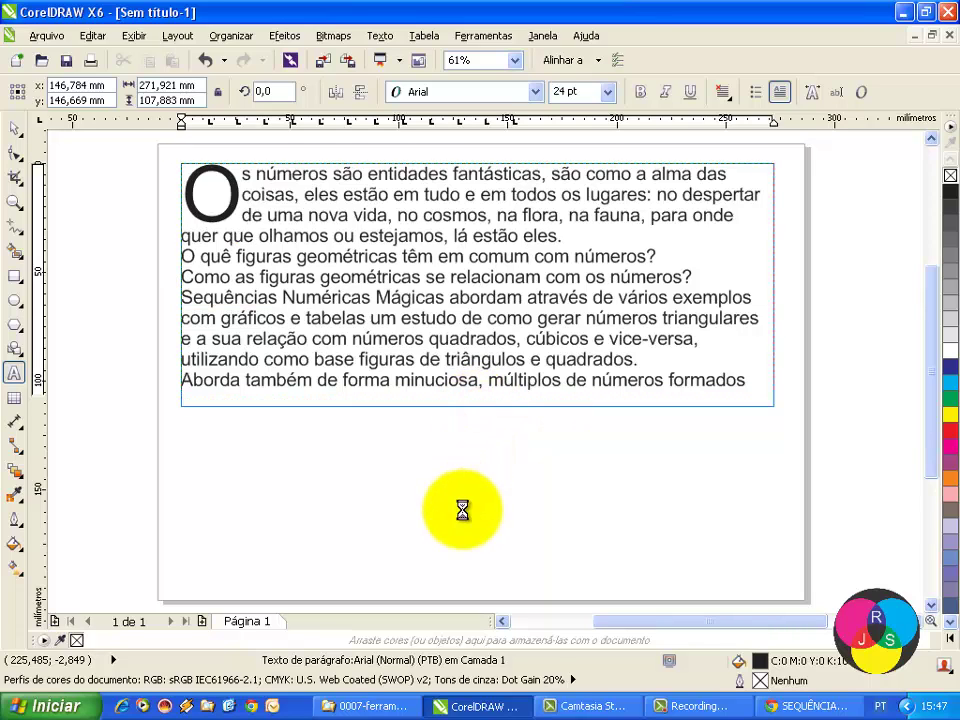
left_click_drag(462, 510, 463, 540)
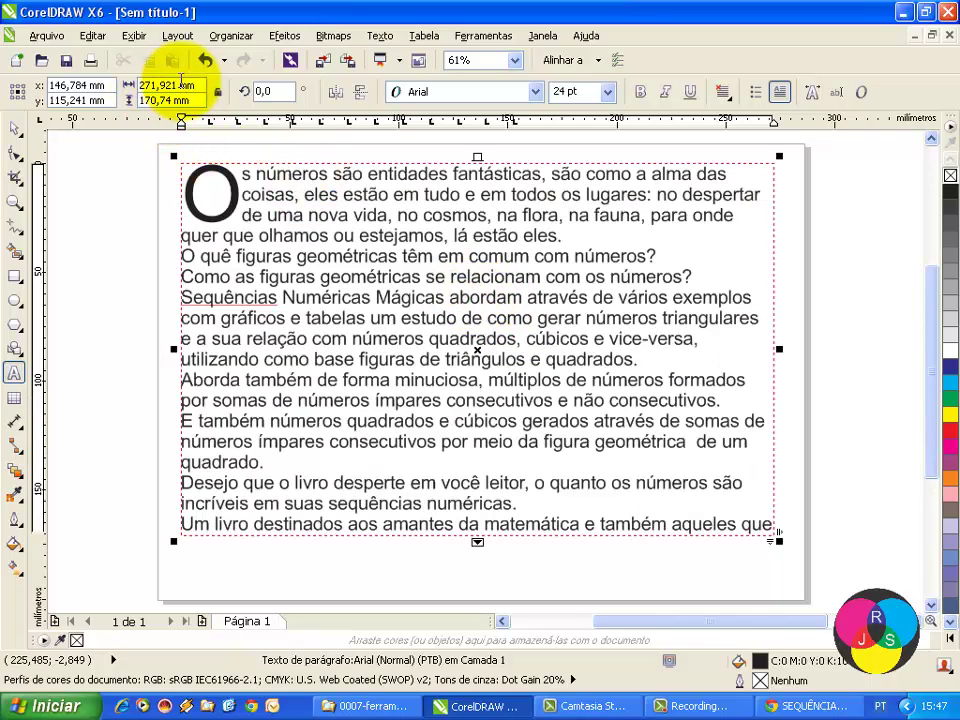
Step: Set the text frame's width to exactly 200 mm
left_click(198, 86)
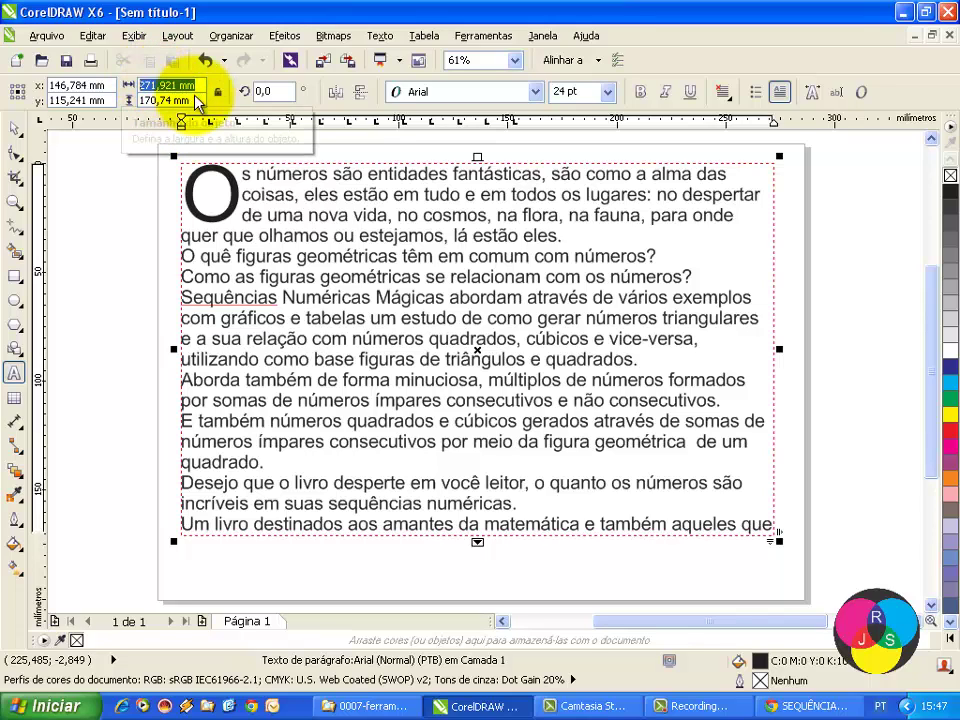
type("200")
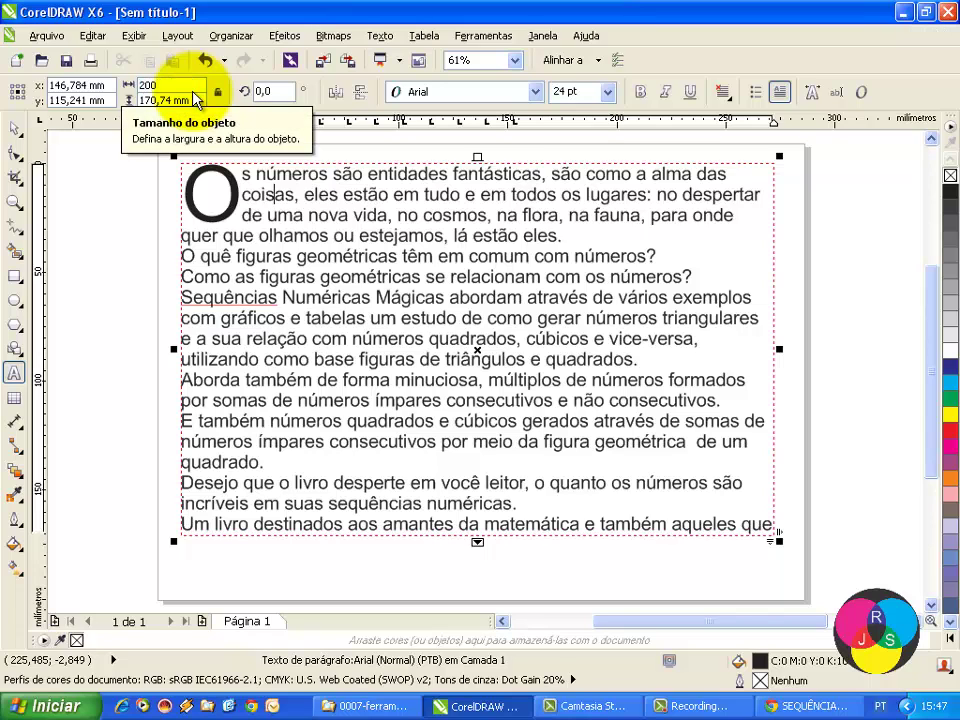
key("Return")
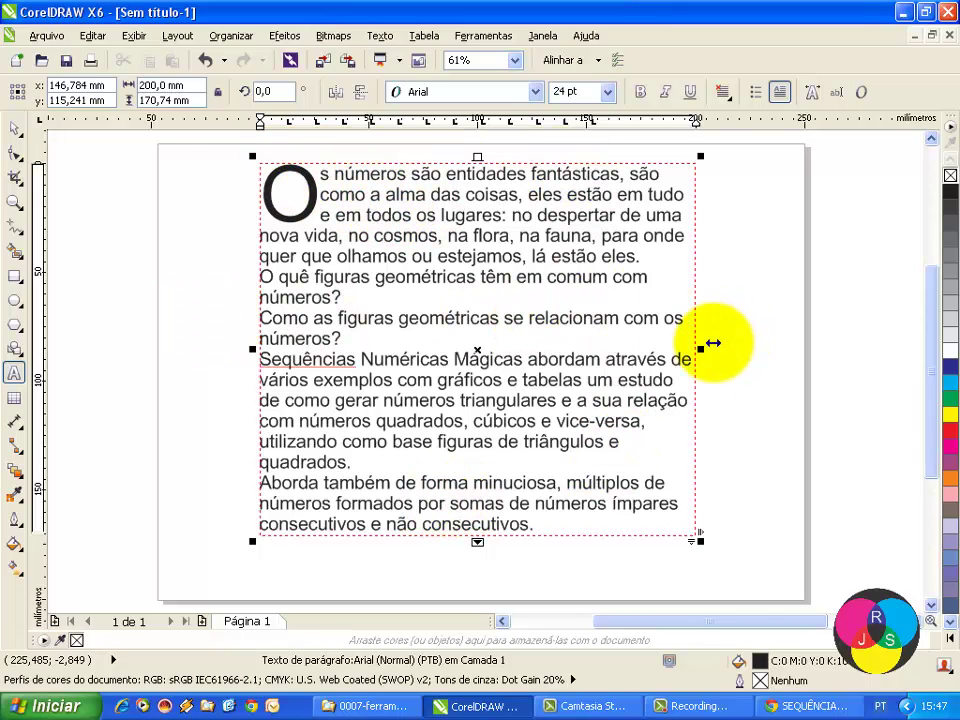
Step: Extend the text frame on both sides to about 265 mm wide and lengthen it to about 187 mm high
left_click_drag(701, 349, 778, 354)
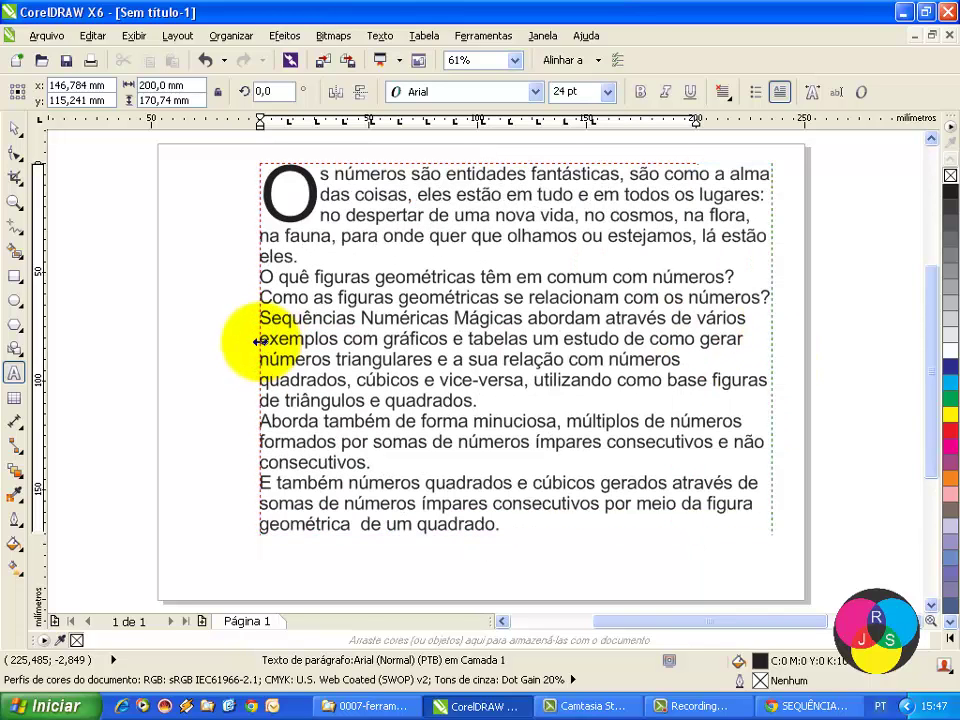
left_click_drag(257, 336, 193, 336)
left_click_drag(486, 535, 486, 572)
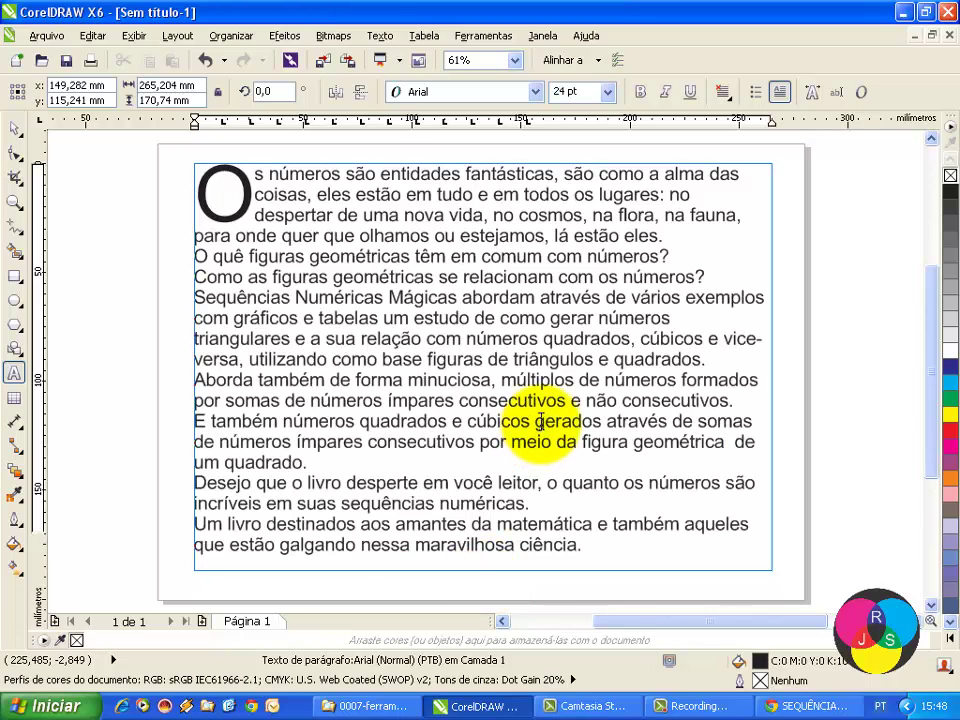
left_click(540, 421)
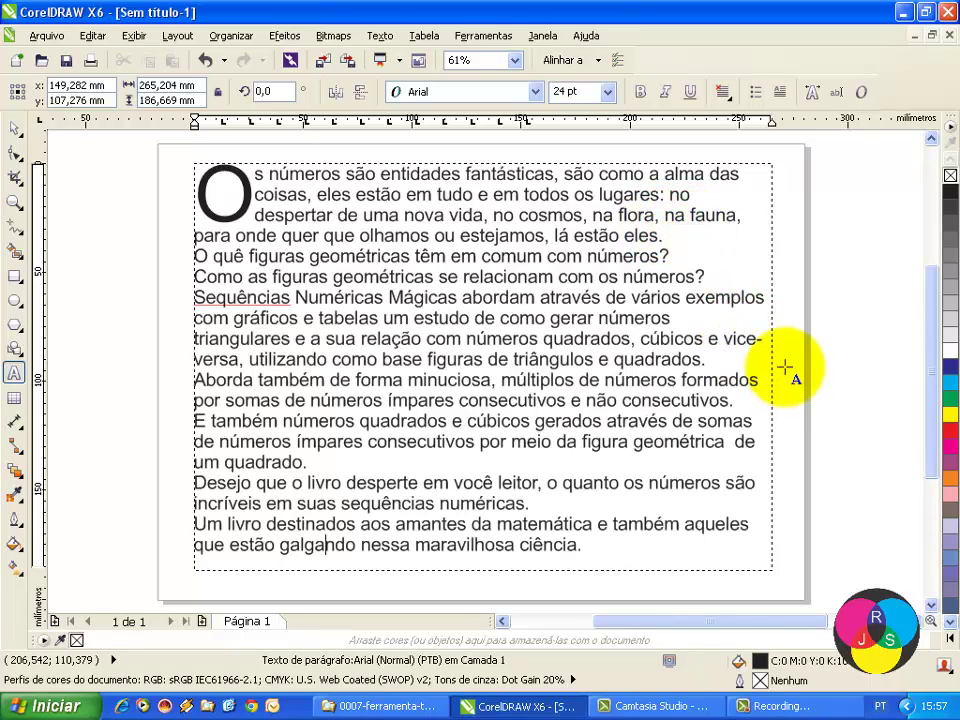
Step: Narrow the text frame from its right edge to a column about 125 mm wide
left_click(747, 339)
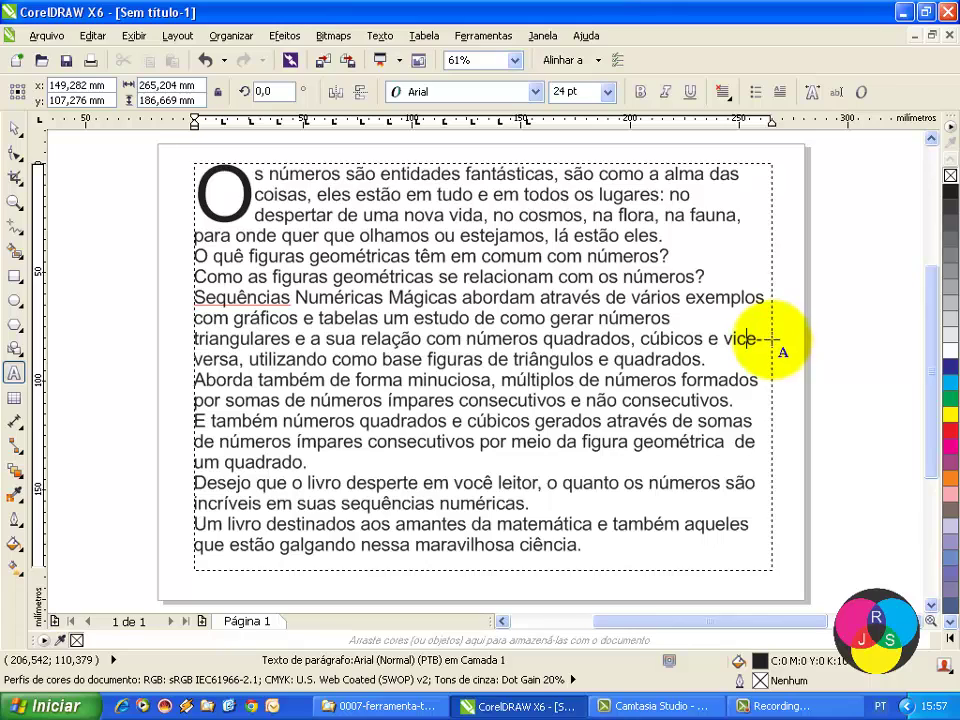
left_click(739, 341)
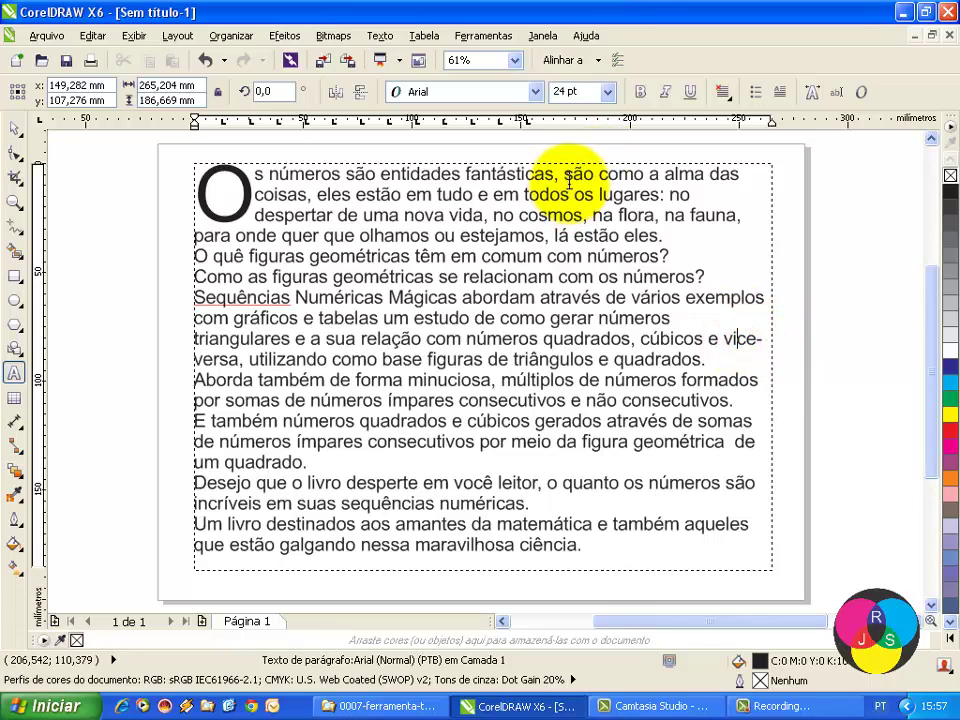
left_click(668, 370)
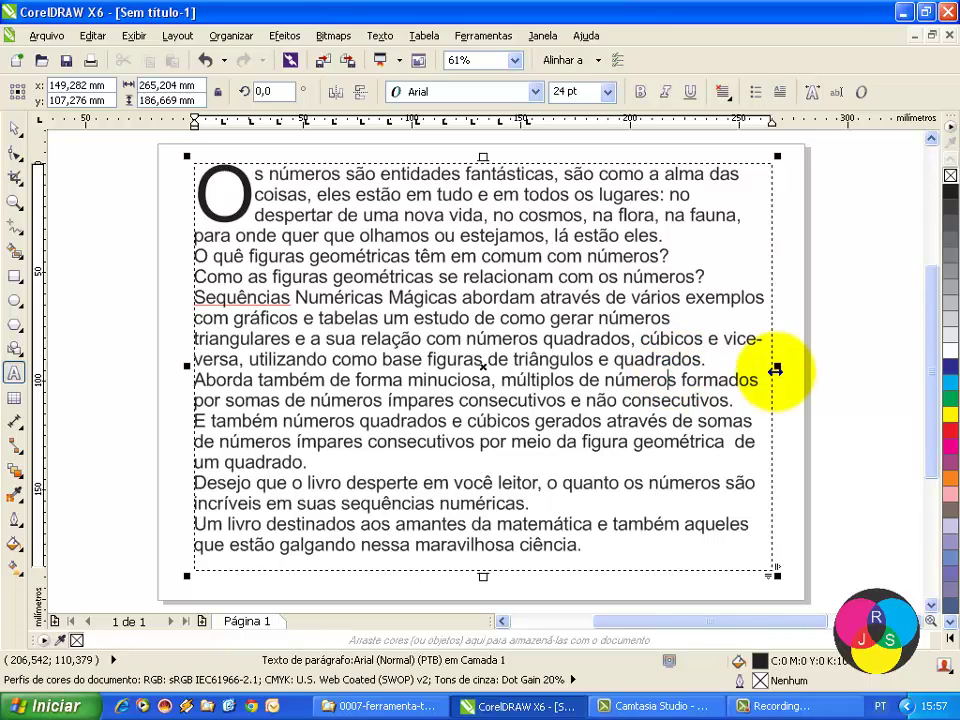
left_click_drag(775, 367, 466, 362)
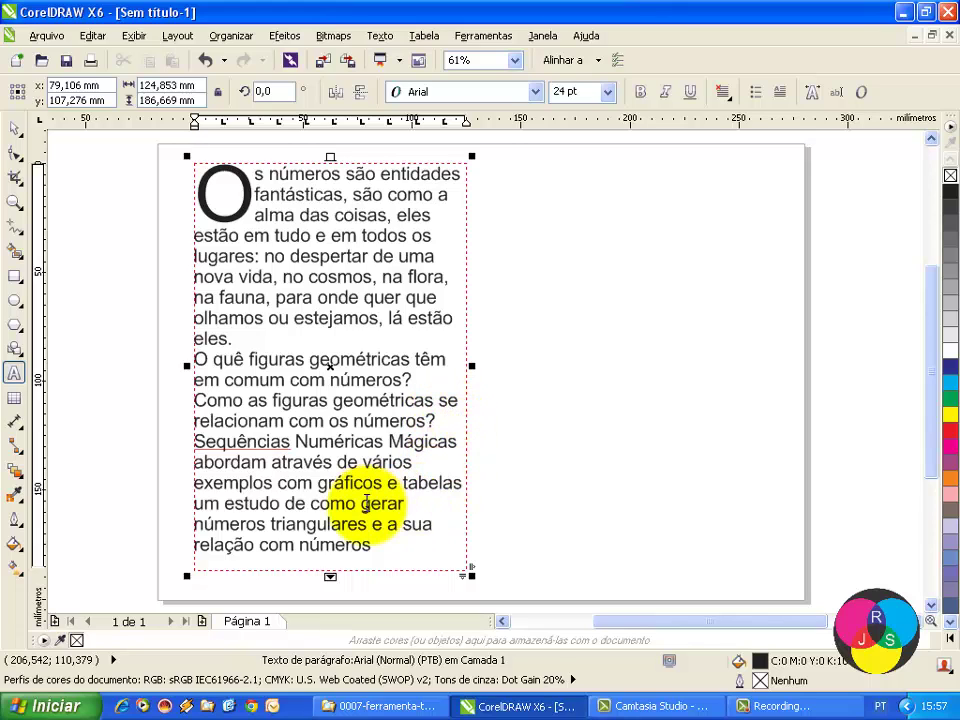
Step: Link the text frame's overflow to a new frame about 114 mm wide and 188 mm high drawn to its right
left_click(318, 568)
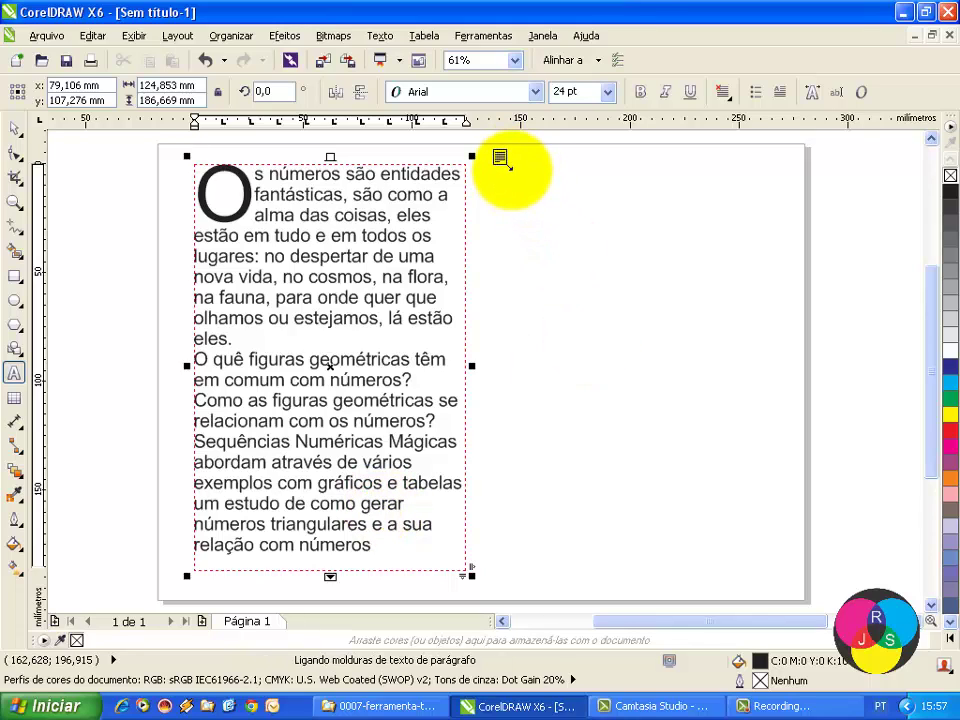
left_click_drag(512, 169, 648, 377)
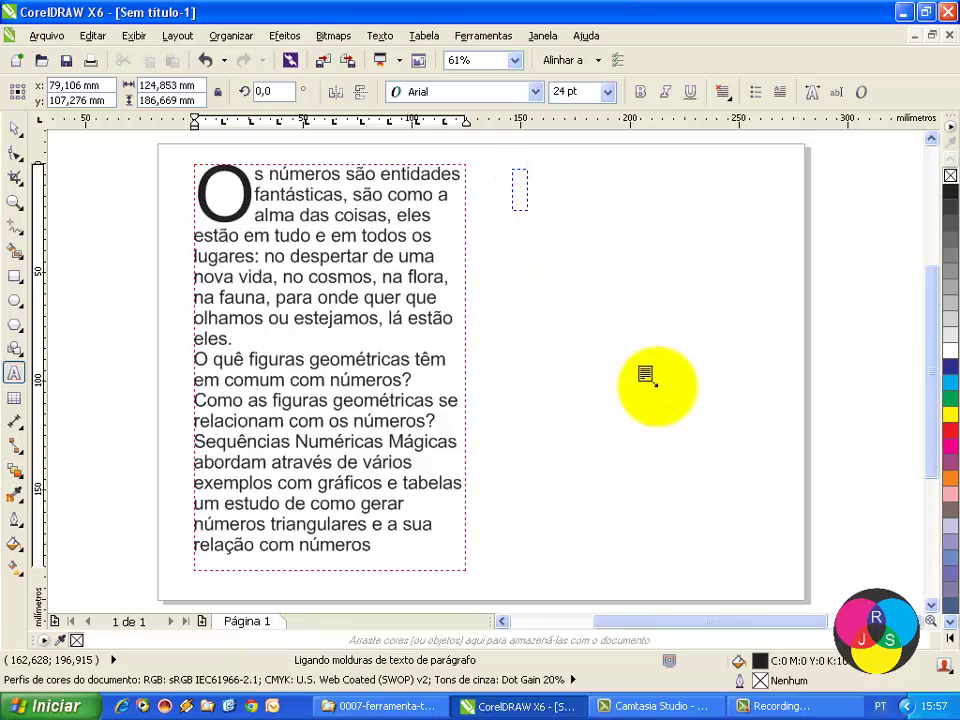
left_click_drag(716, 535, 761, 576)
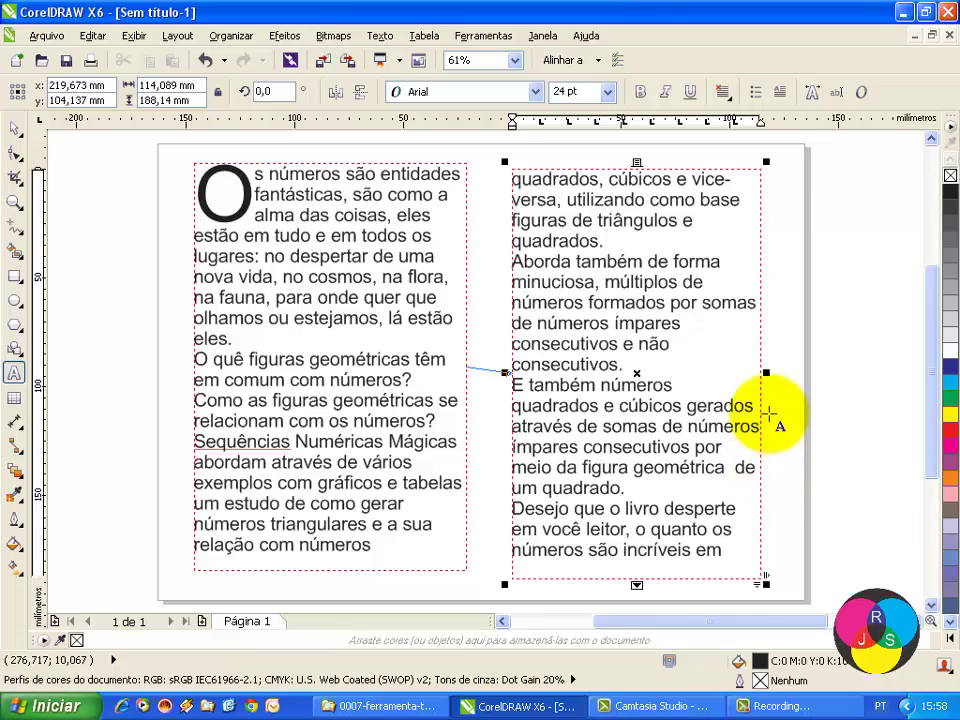
Step: Widen the linked second frame to about 123 mm and extend the first frame's right side to about 279 mm wide
left_click_drag(766, 373, 780, 373)
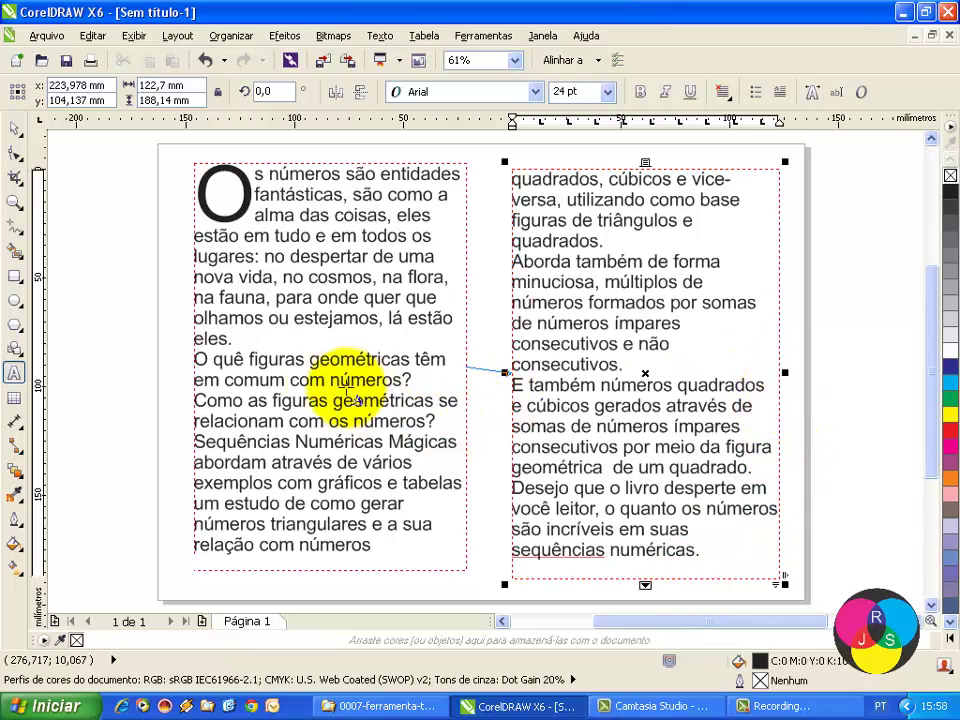
left_click(579, 302)
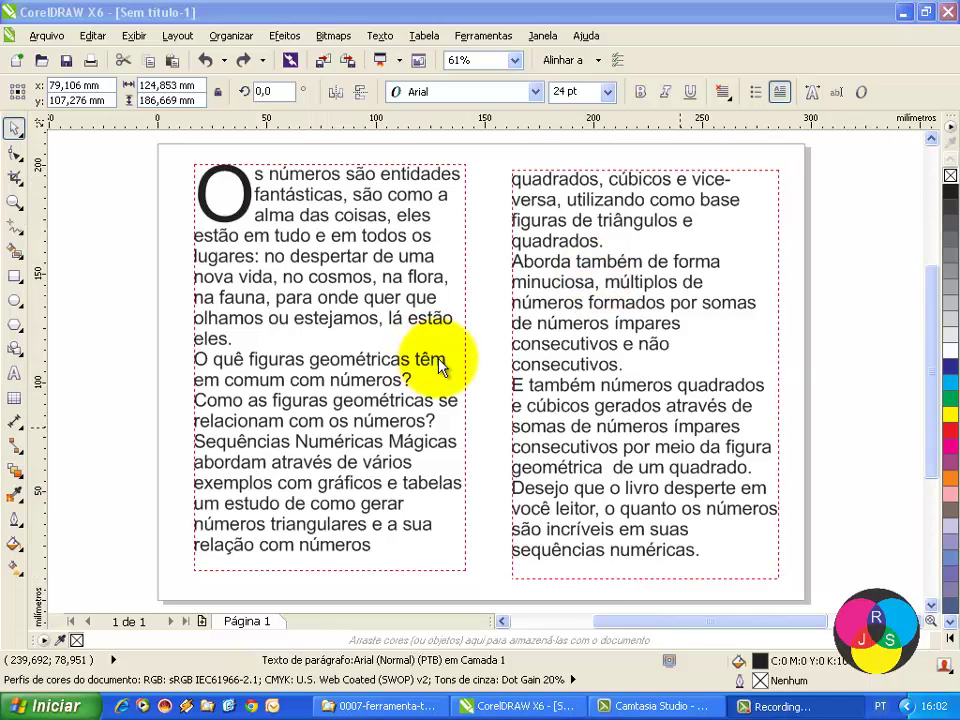
left_click(440, 366)
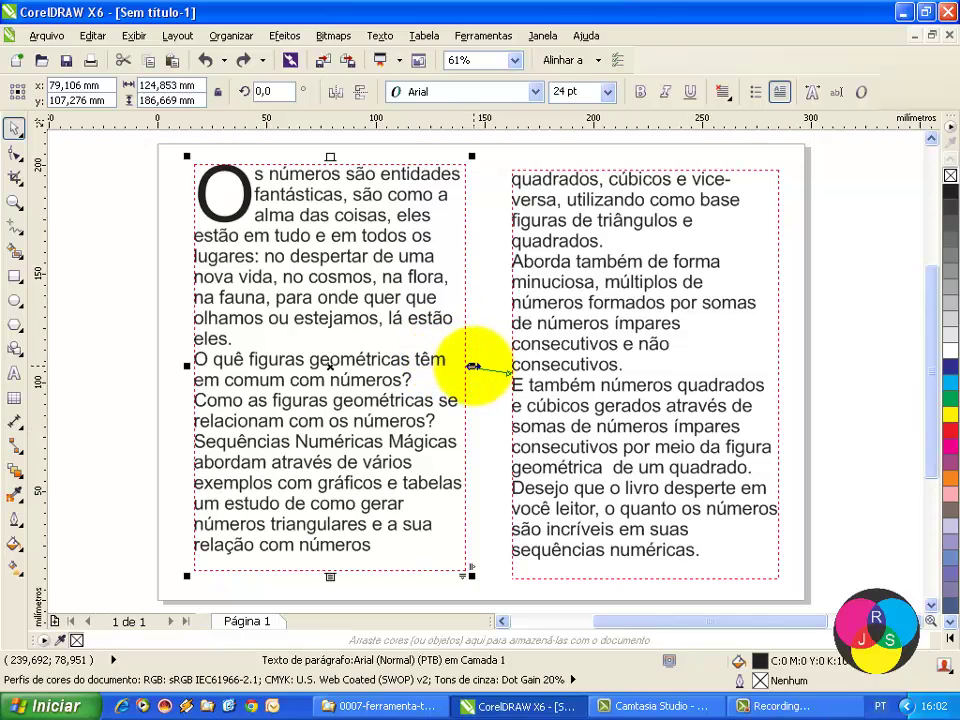
left_click_drag(473, 366, 800, 375)
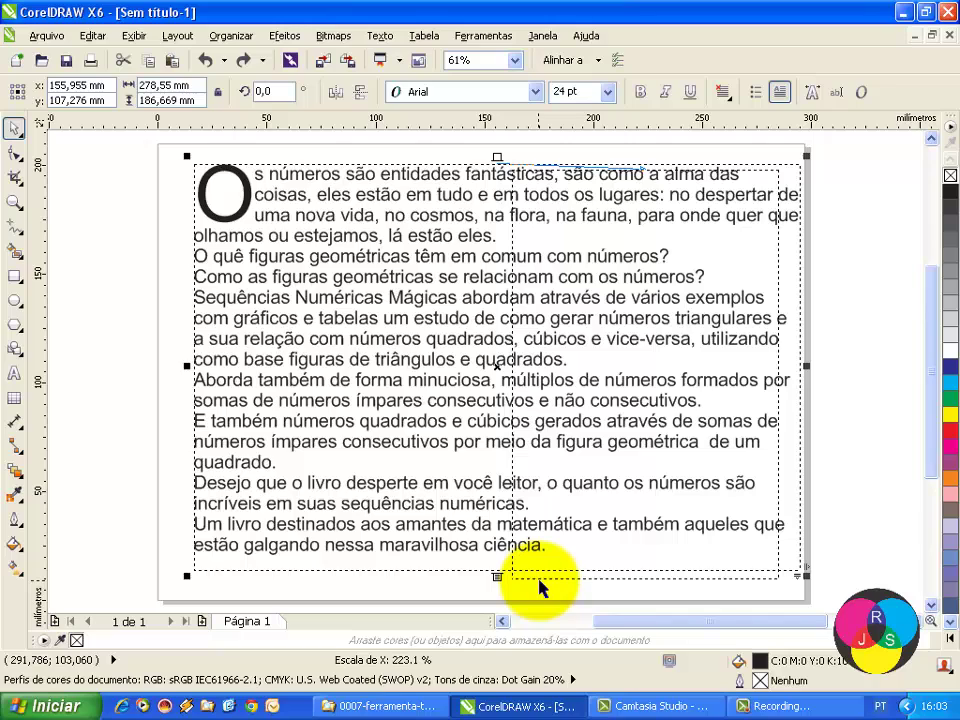
Step: Delete the emptied second text frame and move the remaining frame to the centre of the page
left_click(540, 588)
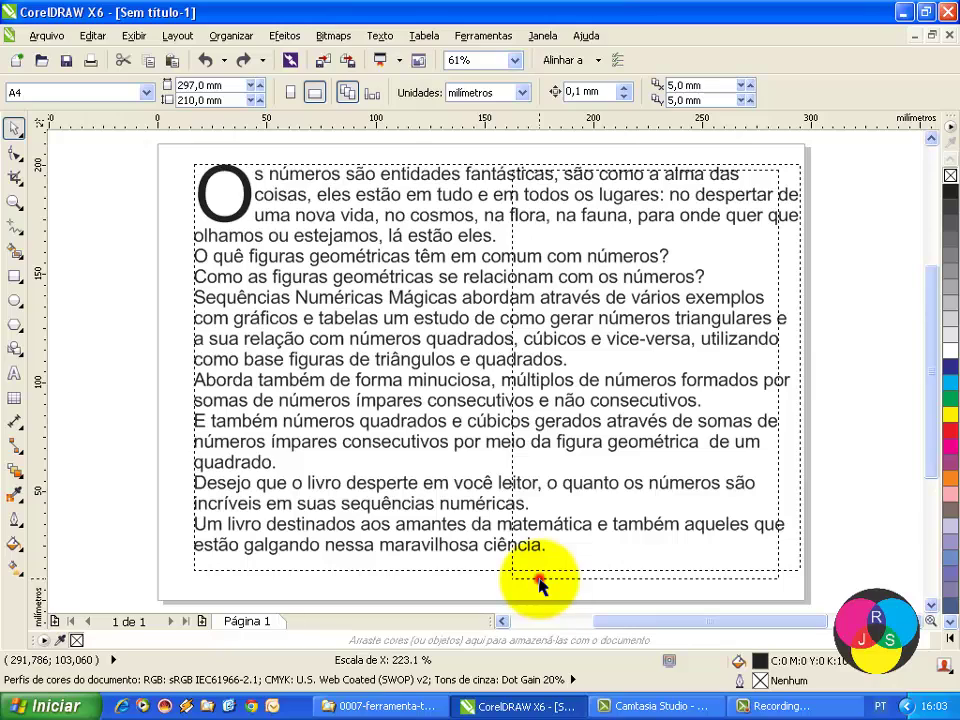
left_click(536, 587)
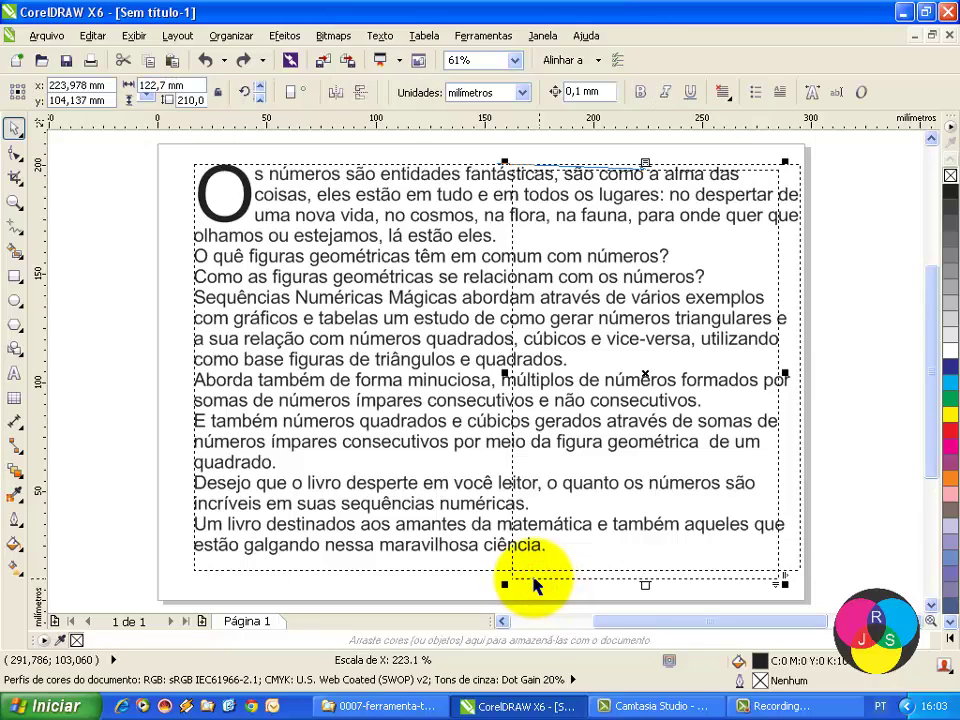
key("Escape")
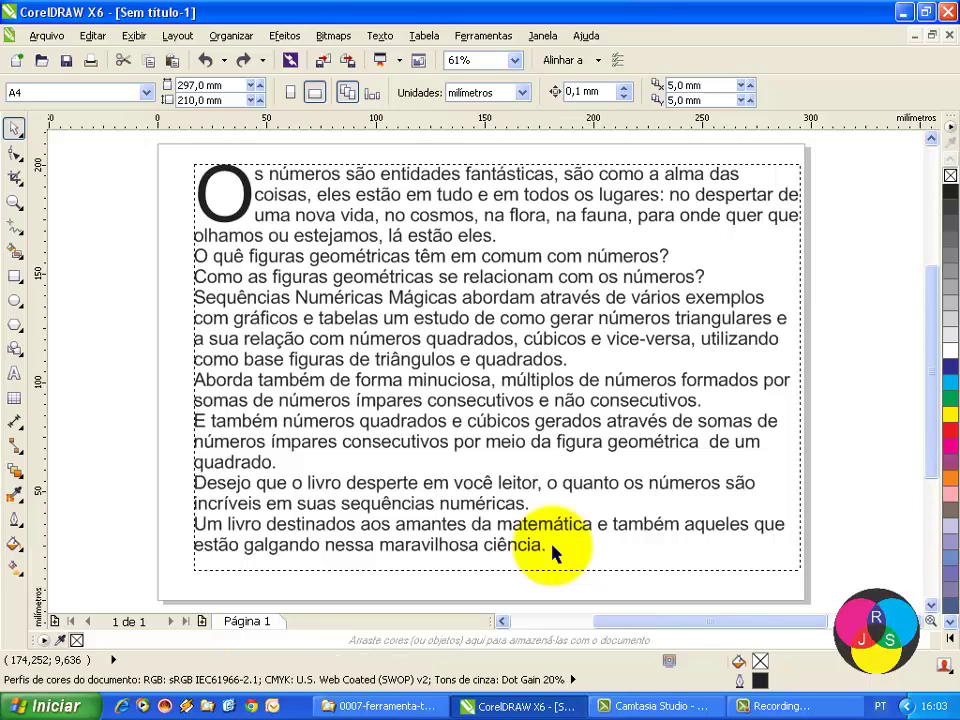
left_click_drag(292, 286, 275, 298)
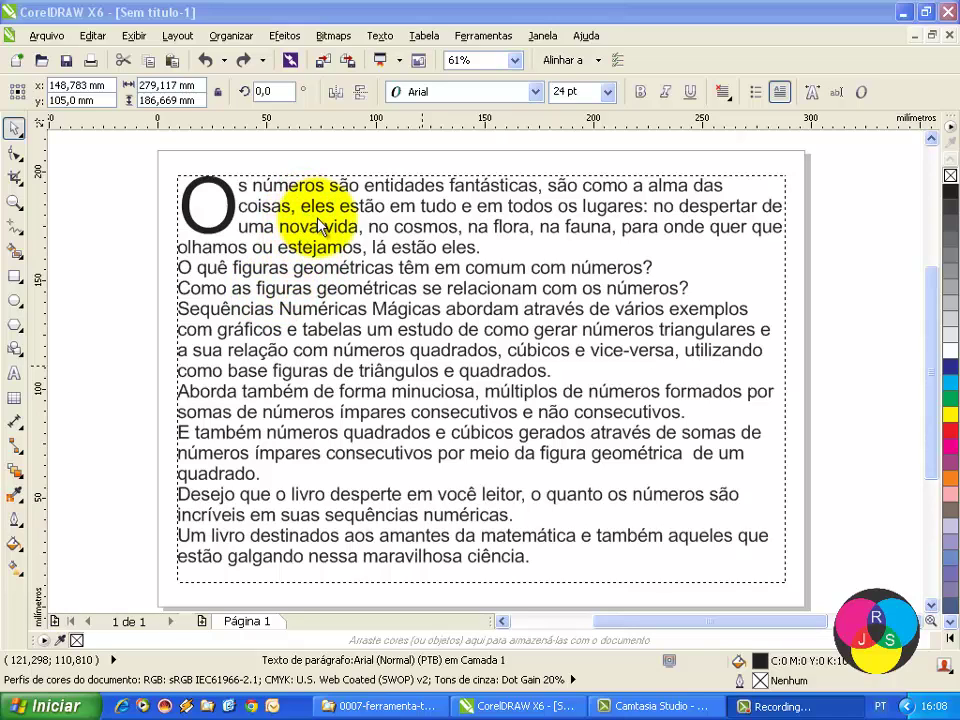
Step: Set the selected text frame's font to Arial Narrow and its size to 14 pt
left_click(12, 130)
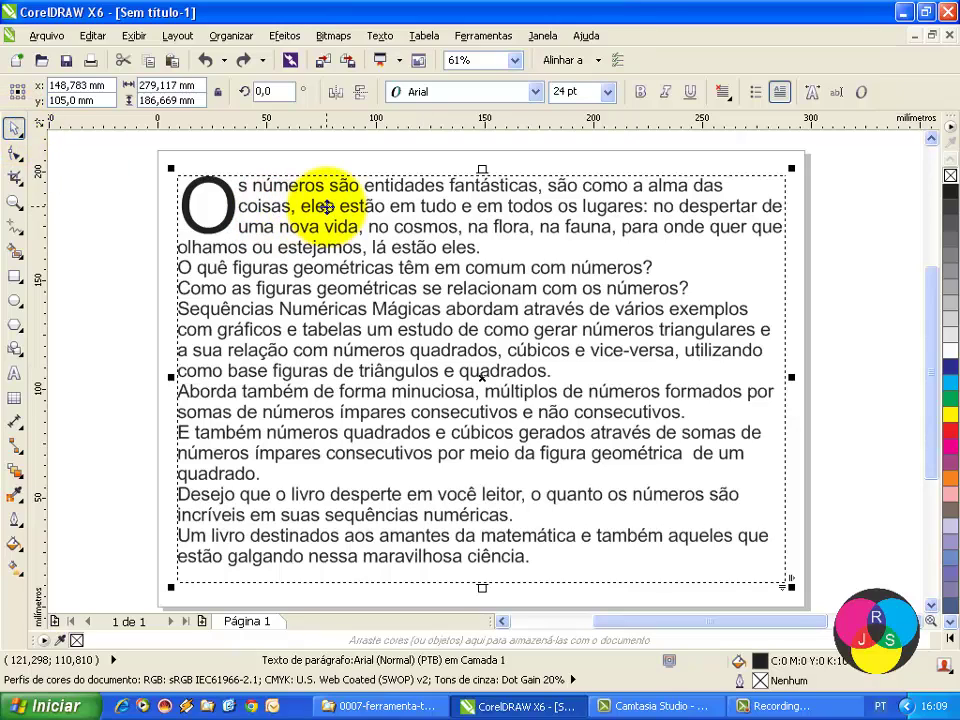
left_click(536, 92)
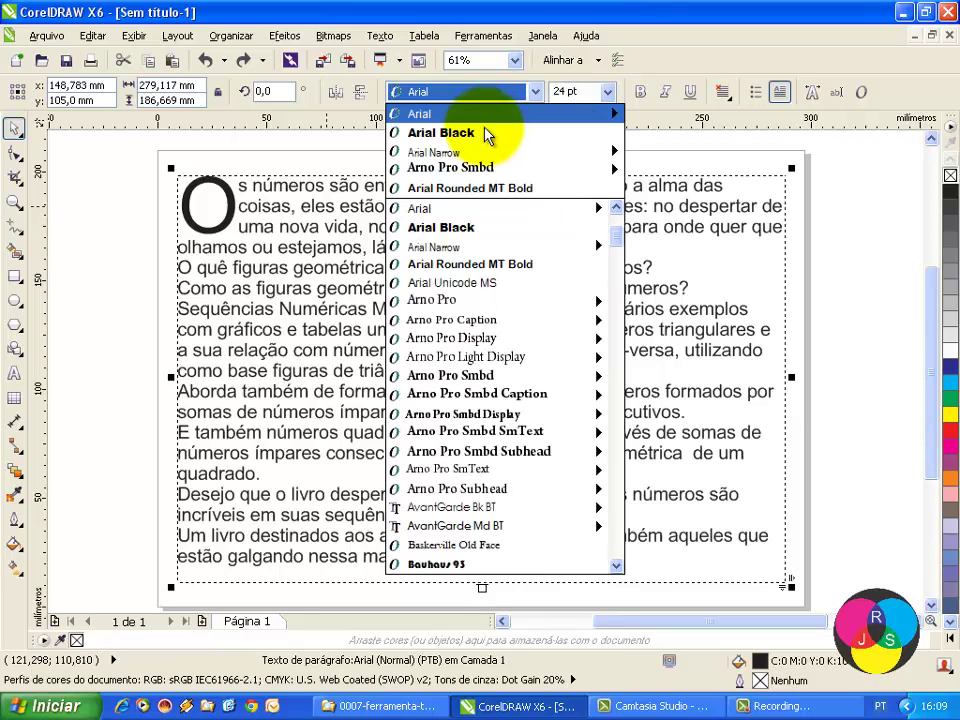
mouse_move(467, 153)
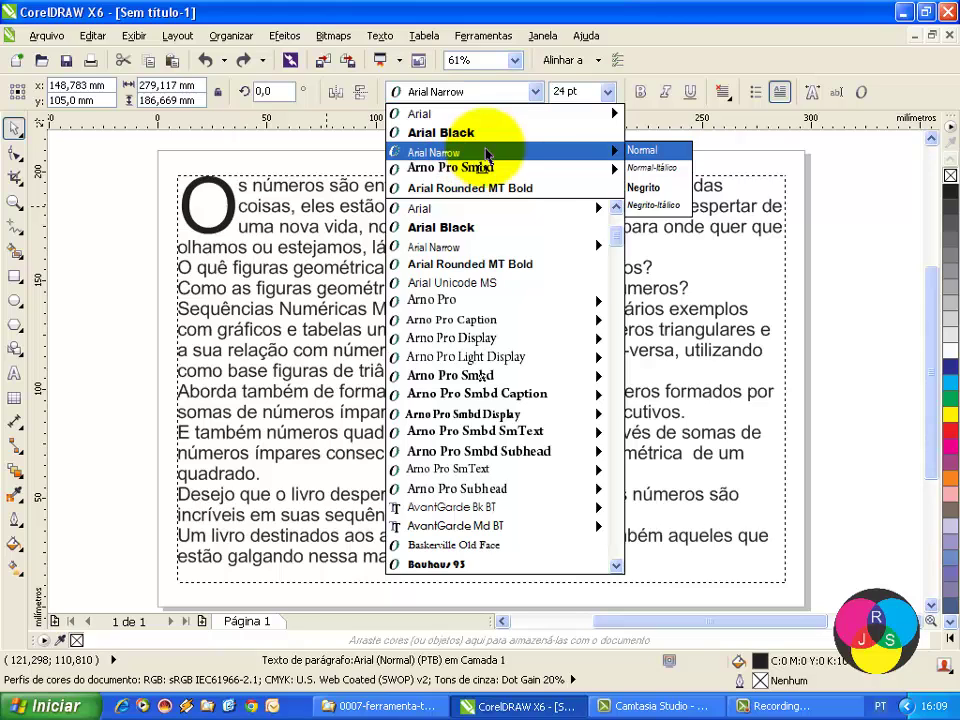
left_click(468, 153)
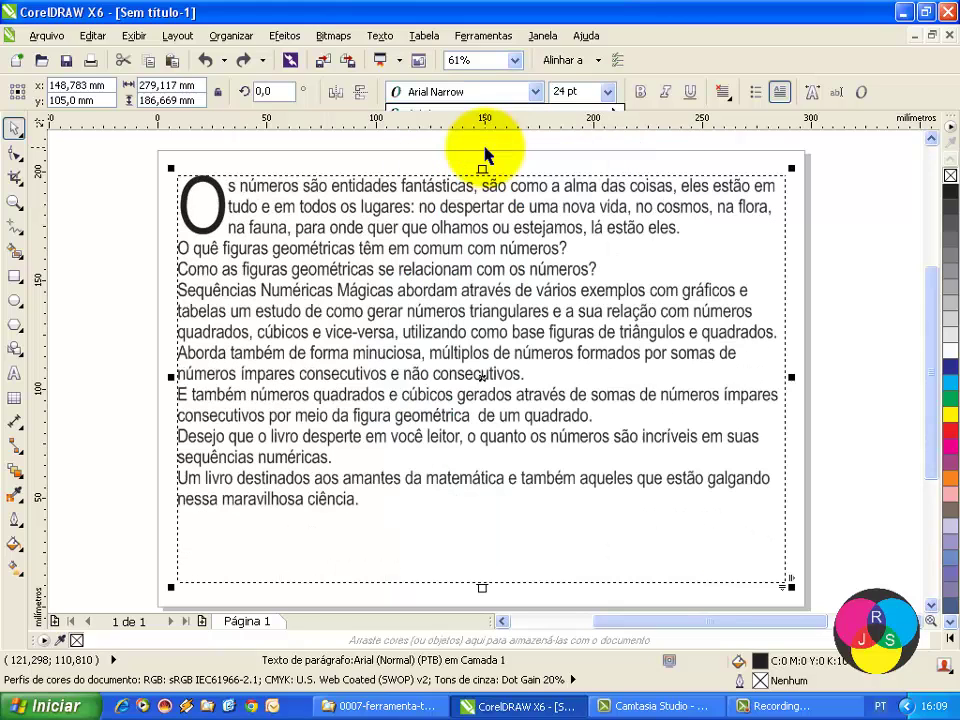
left_click(607, 92)
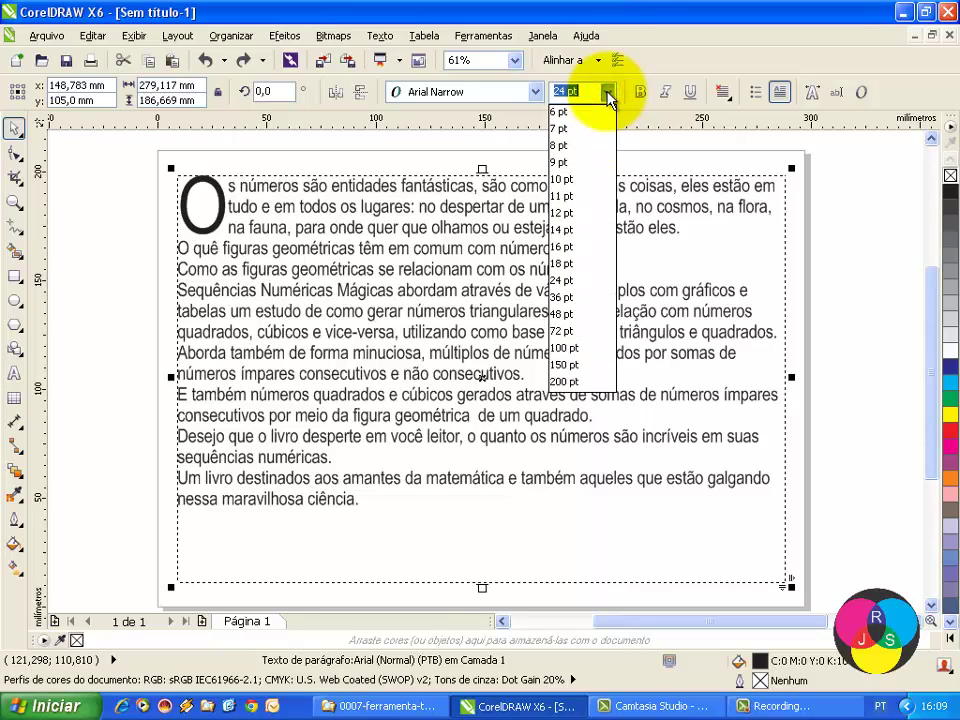
left_click(570, 181)
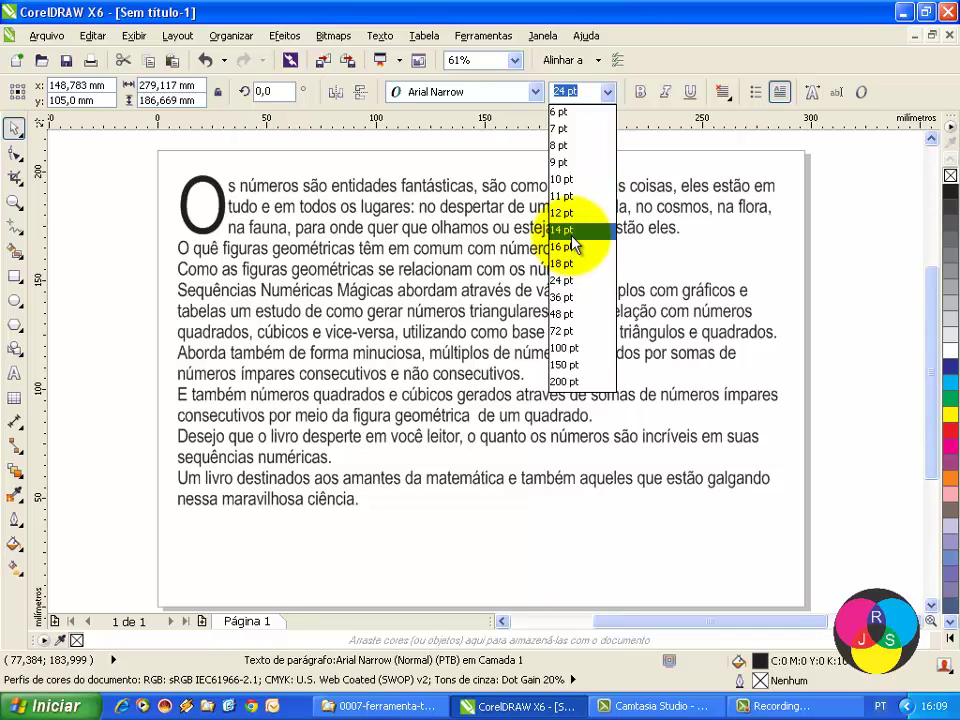
left_click(567, 230)
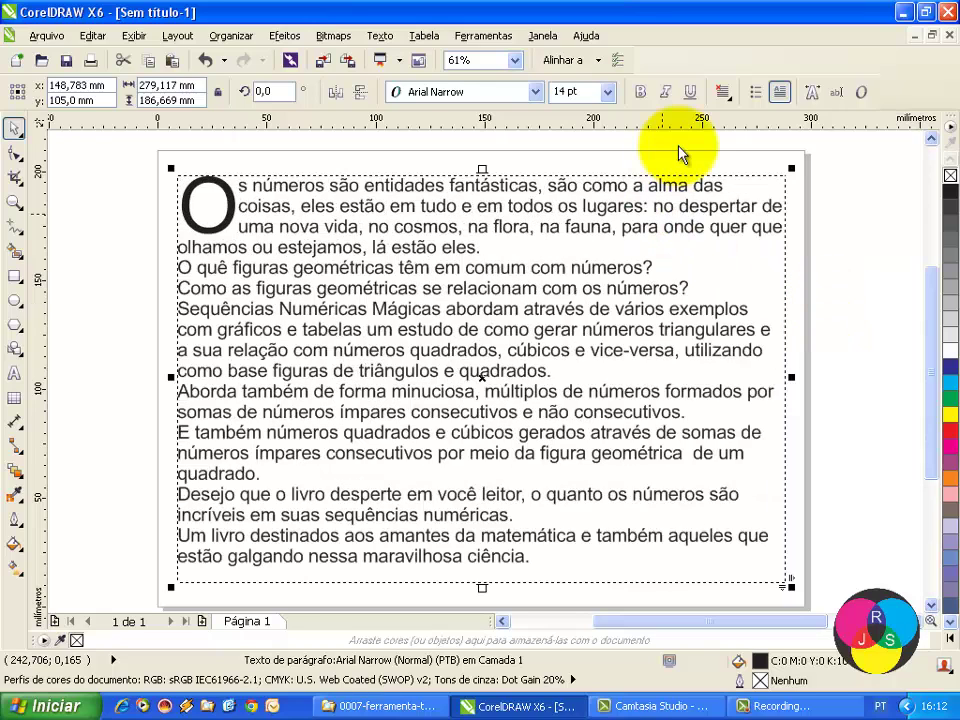
Step: Make the paragraph text bold, italic and underlined, and look over the horizontal alignment options without changing the alignment
left_click(640, 96)
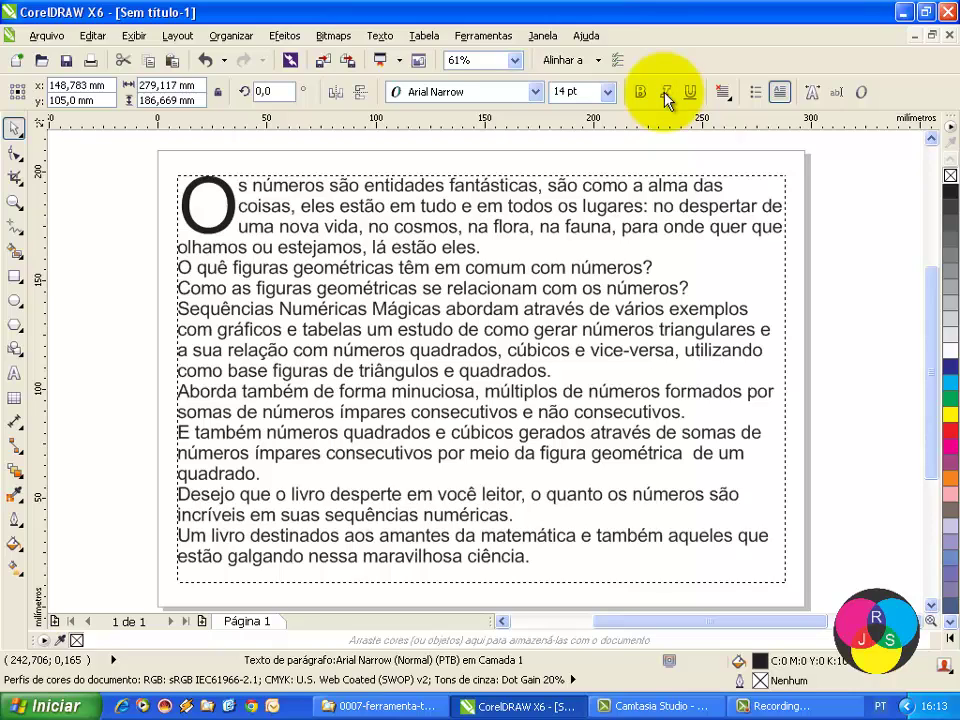
left_click(664, 93)
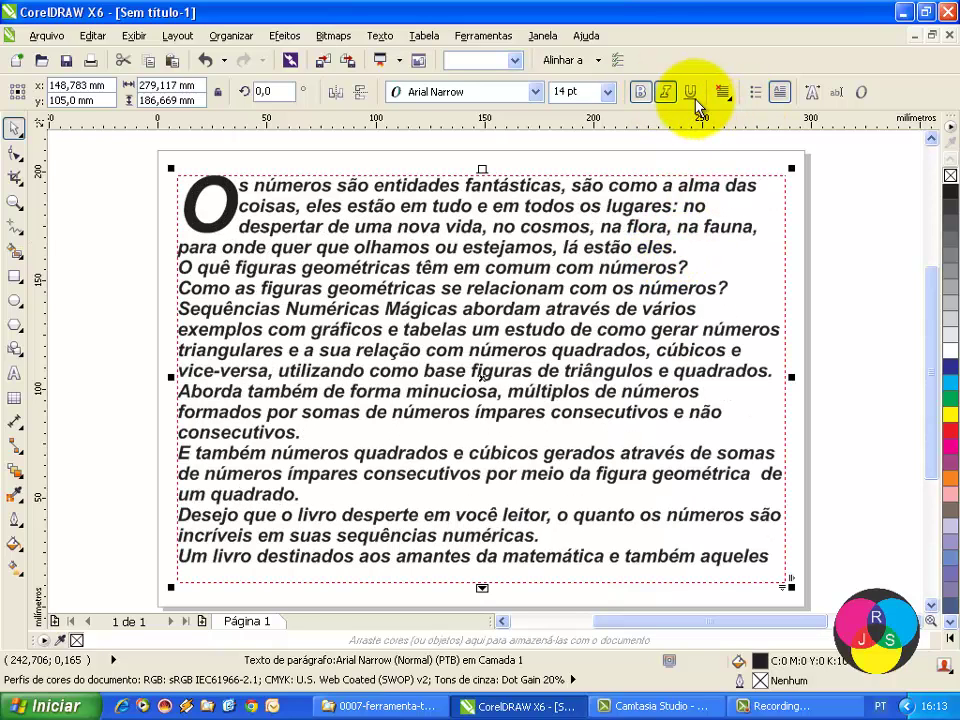
left_click(691, 92)
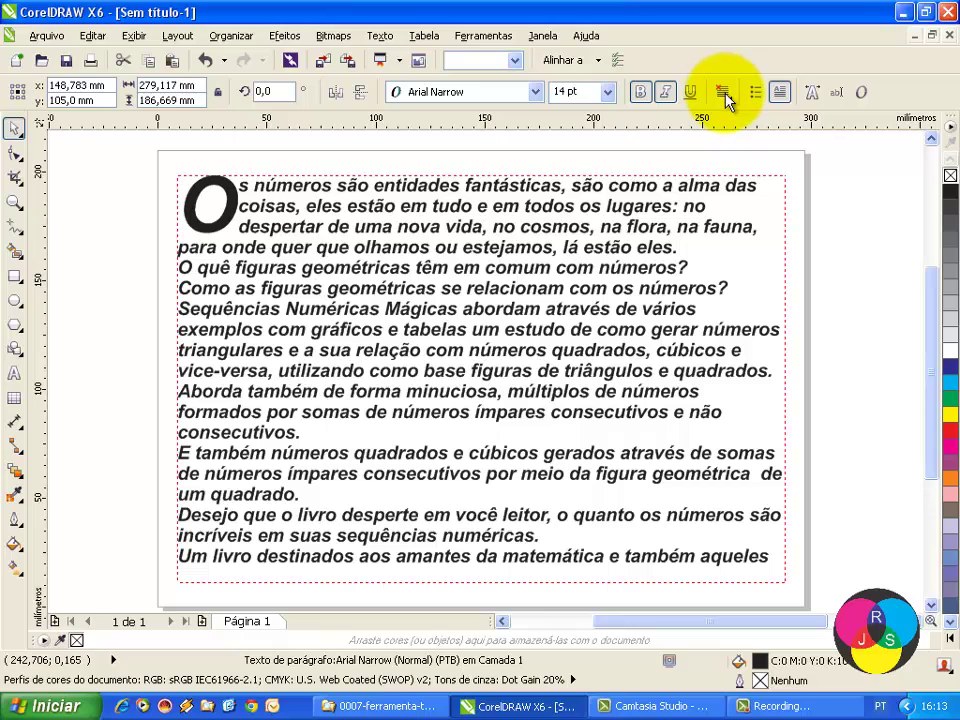
left_click(723, 92)
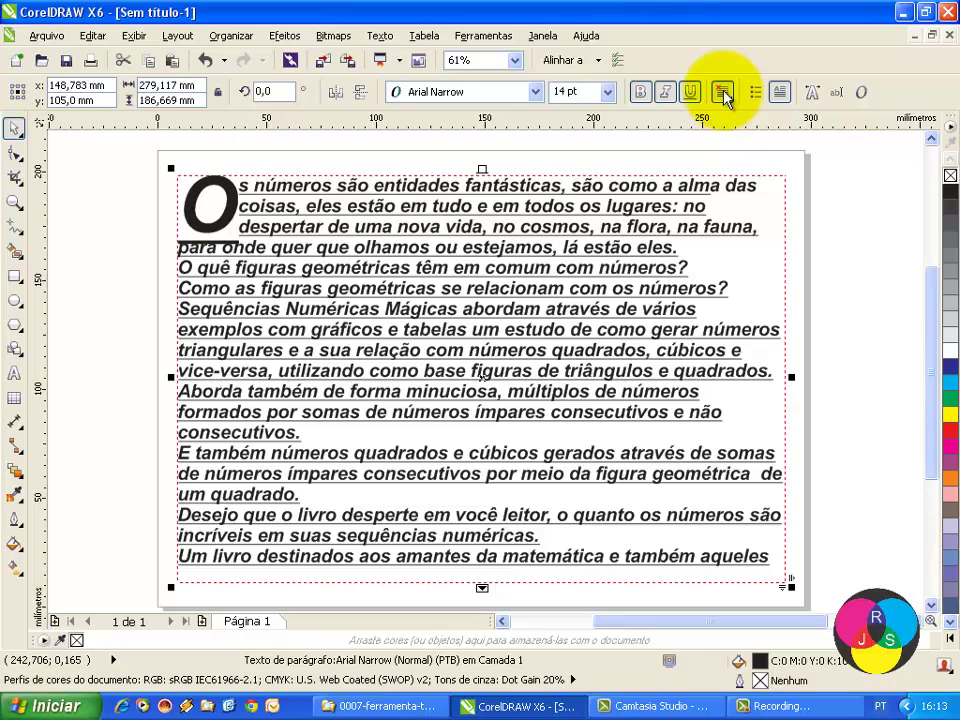
left_click(722, 95)
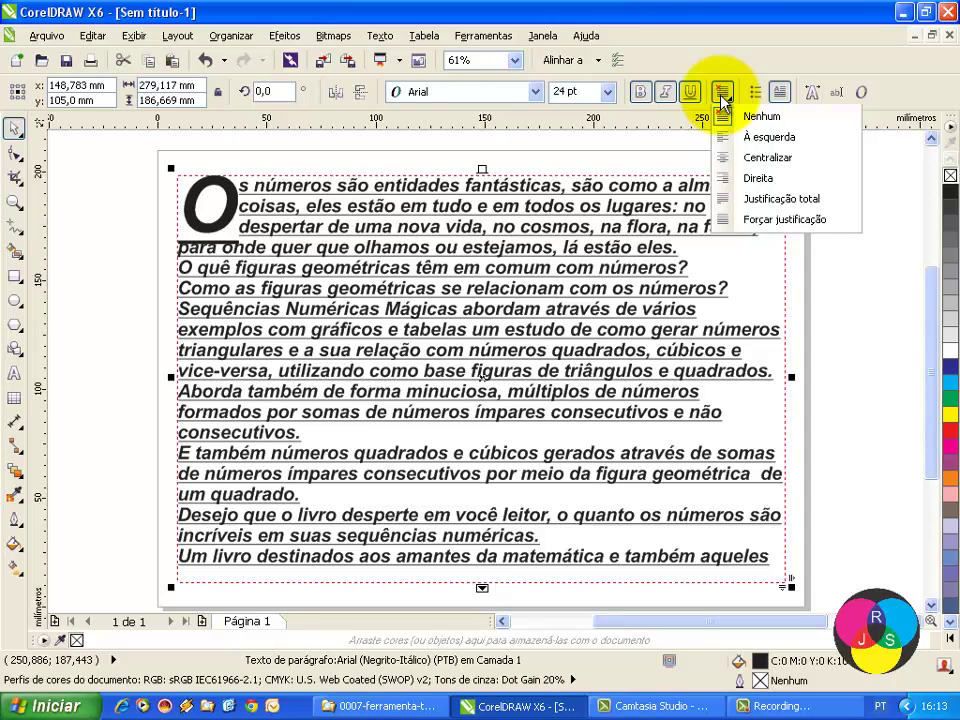
left_click(16, 132)
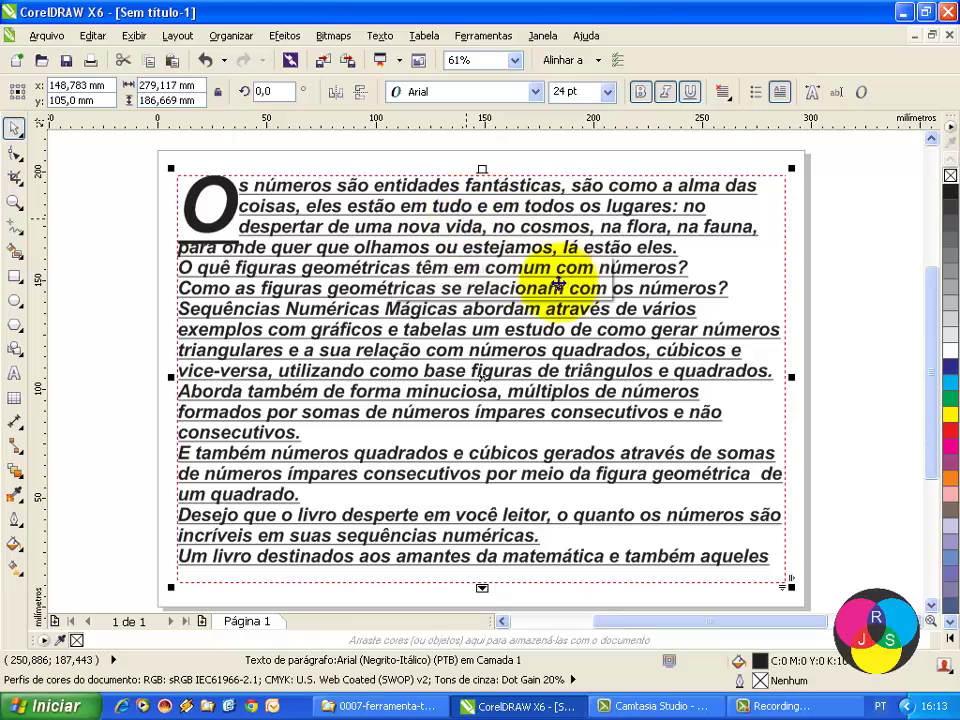
Step: Try rotating the text frame to about 356.3° and slanting its right side upward, undoing each change
left_click(482, 377)
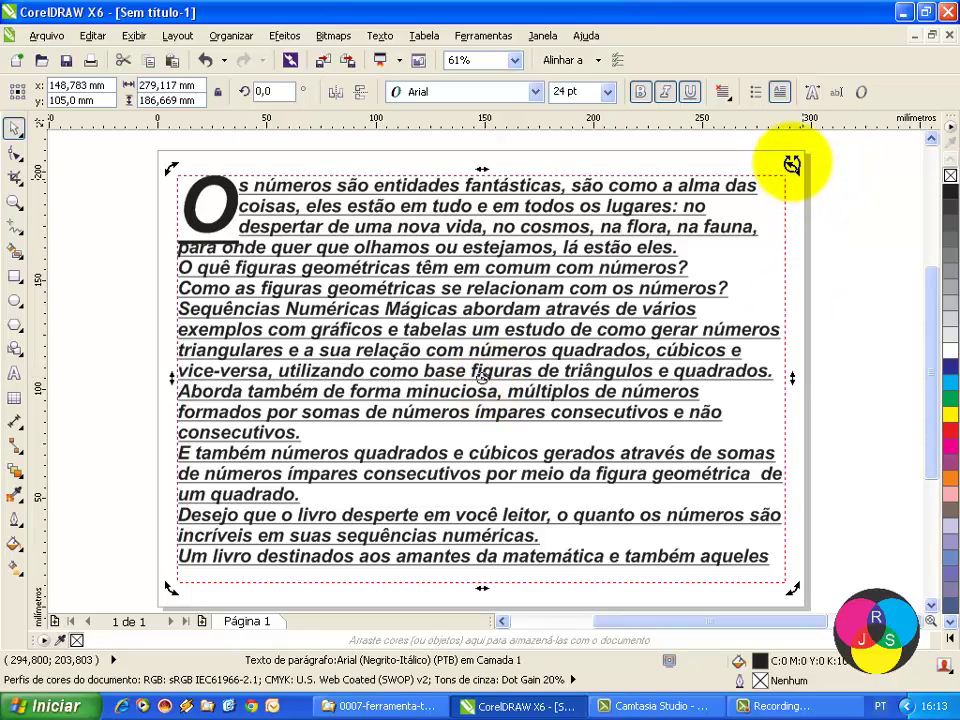
mouse_move(792, 167)
left_mouse_down()
mouse_move(797, 193)
mouse_move(797, 165)
mouse_move(797, 175)
left_mouse_up()
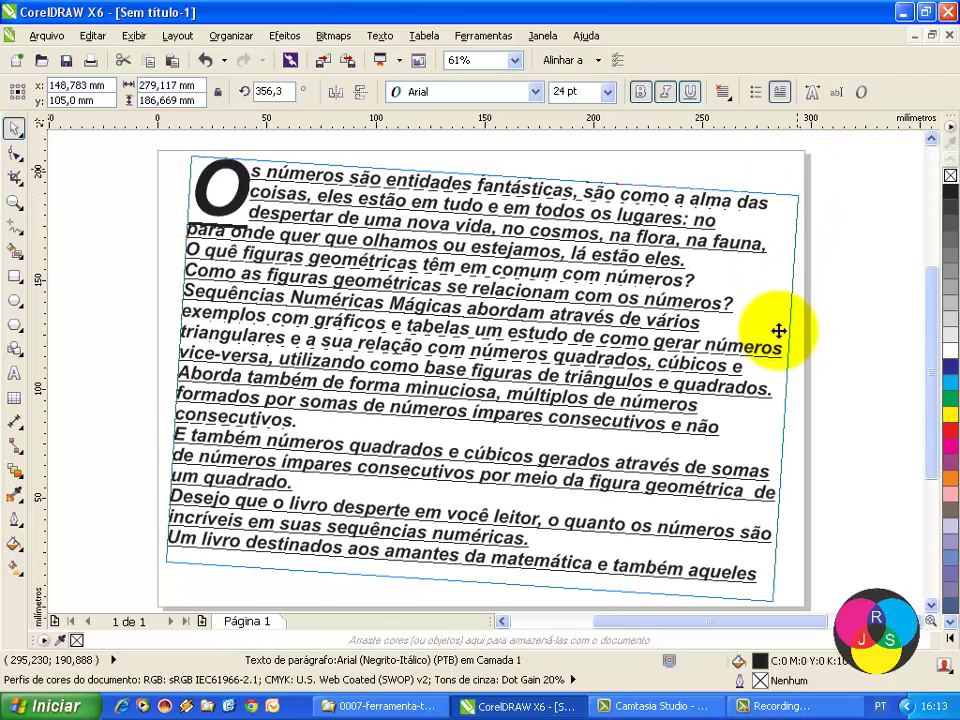
key("ctrl+z")
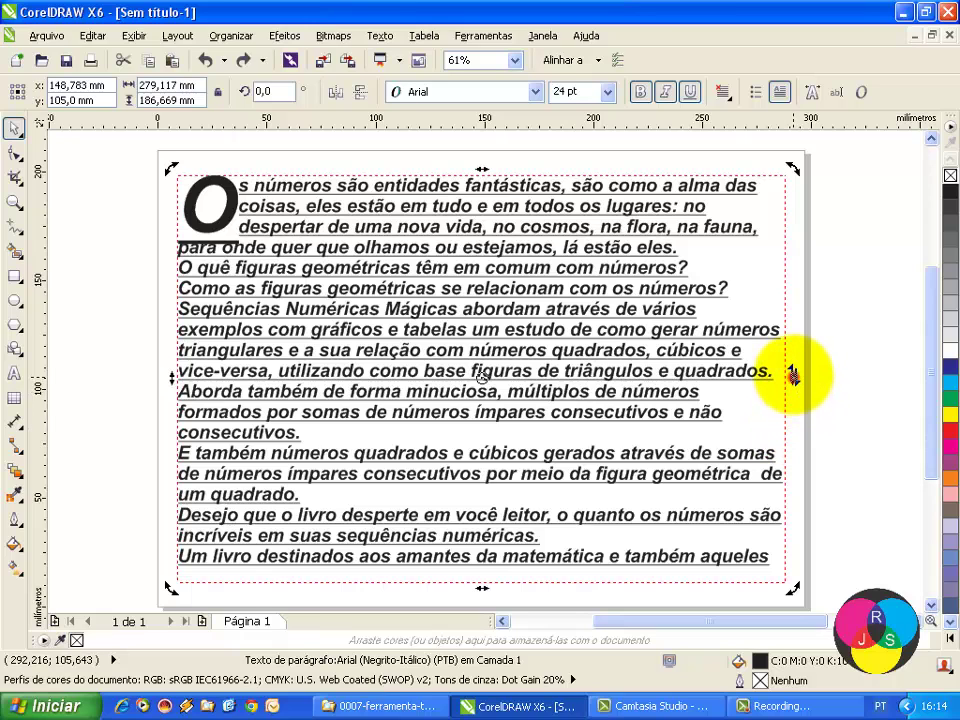
left_click_drag(794, 377, 791, 354)
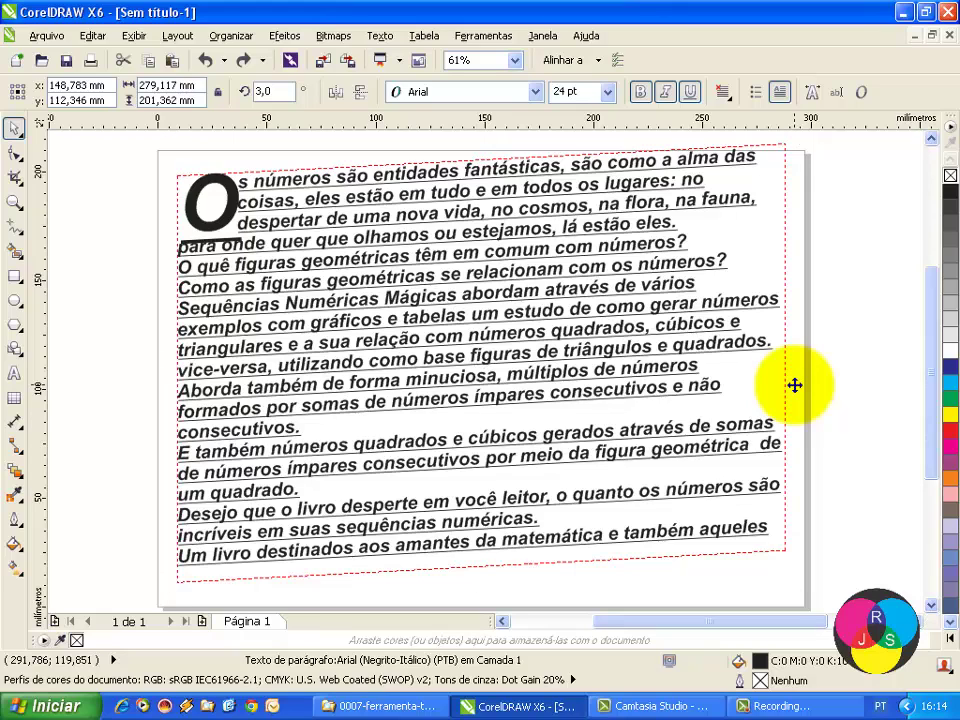
key("ctrl+z")
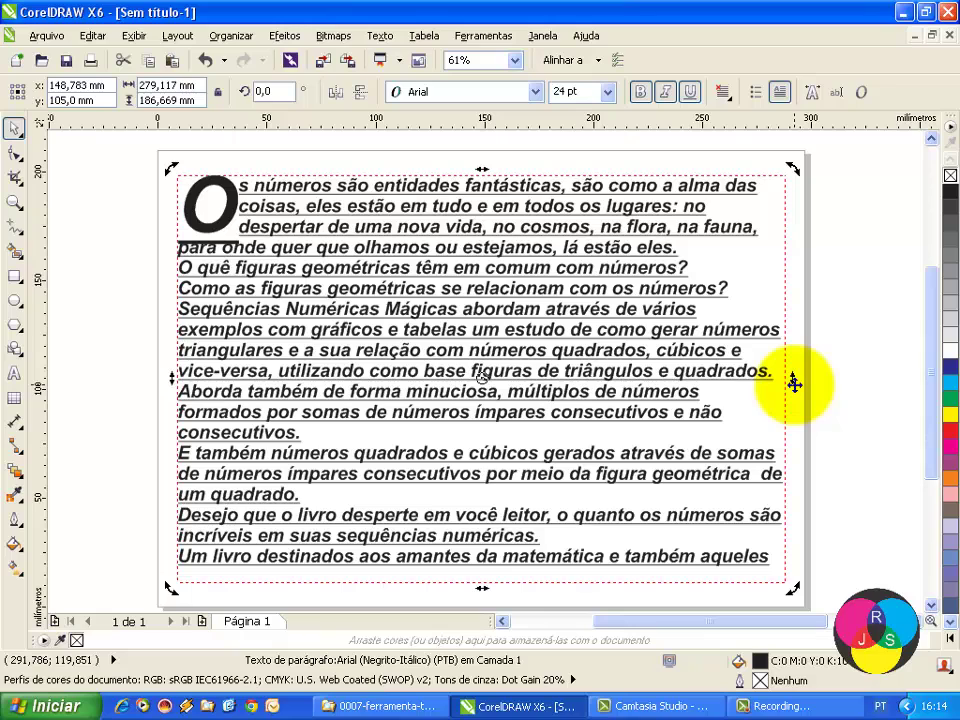
Step: Try mirroring the text frame horizontally and vertically, then restore its original orientation
left_click(335, 92)
key("ctrl+z")
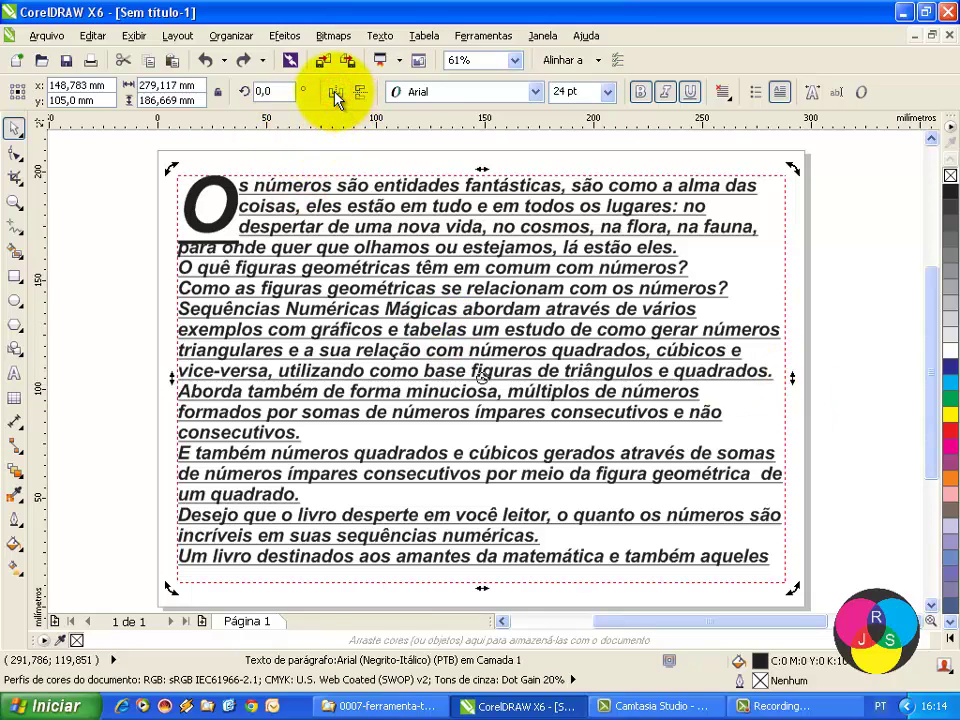
key("Escape")
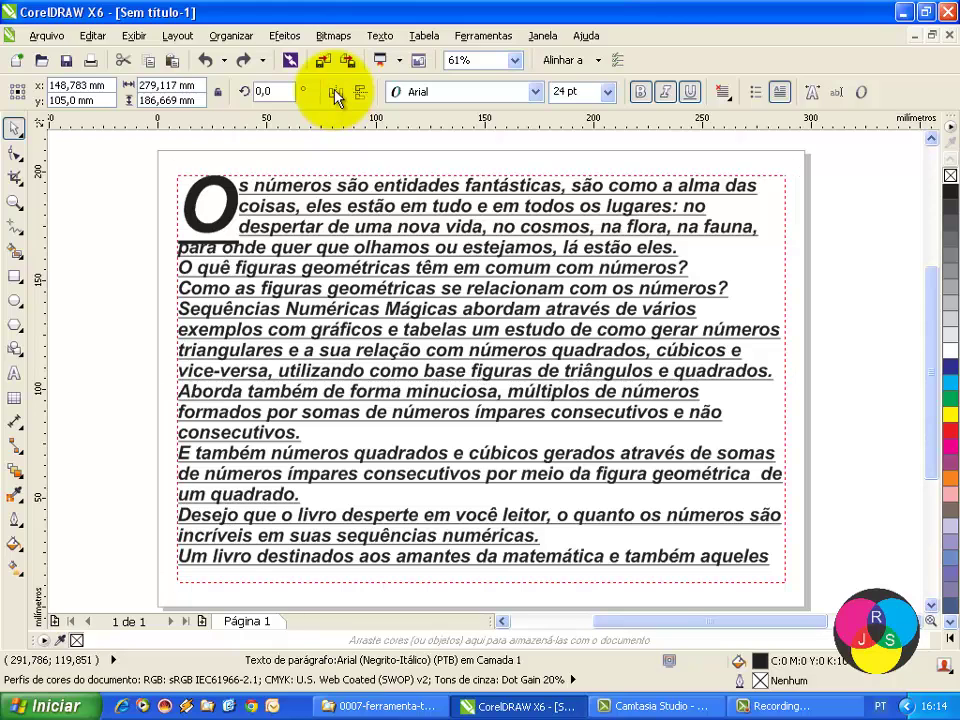
left_click(335, 92)
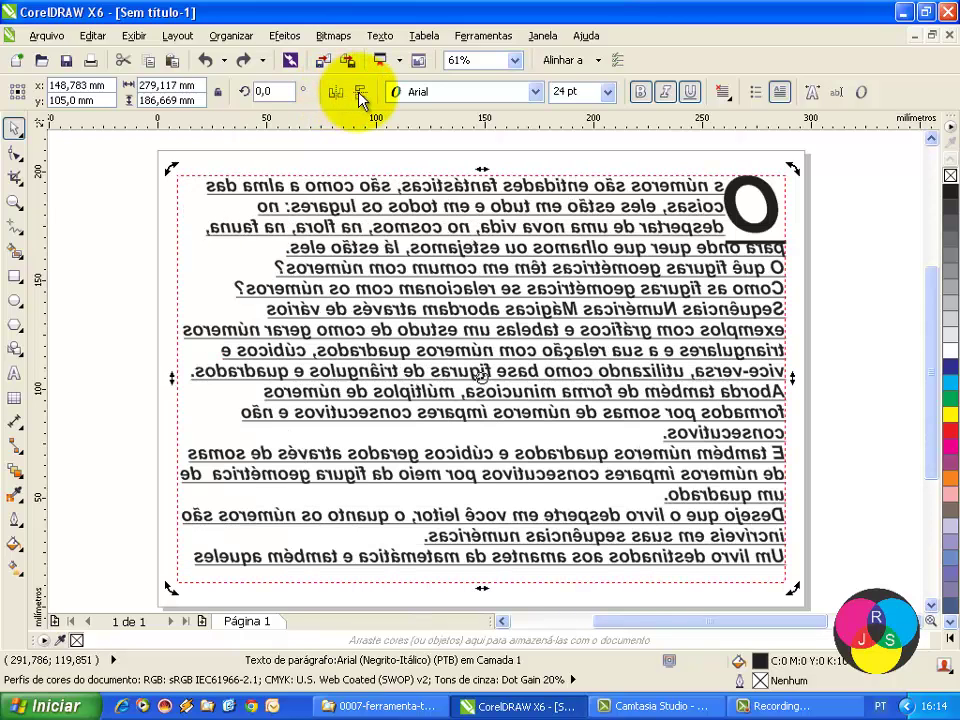
key("Escape")
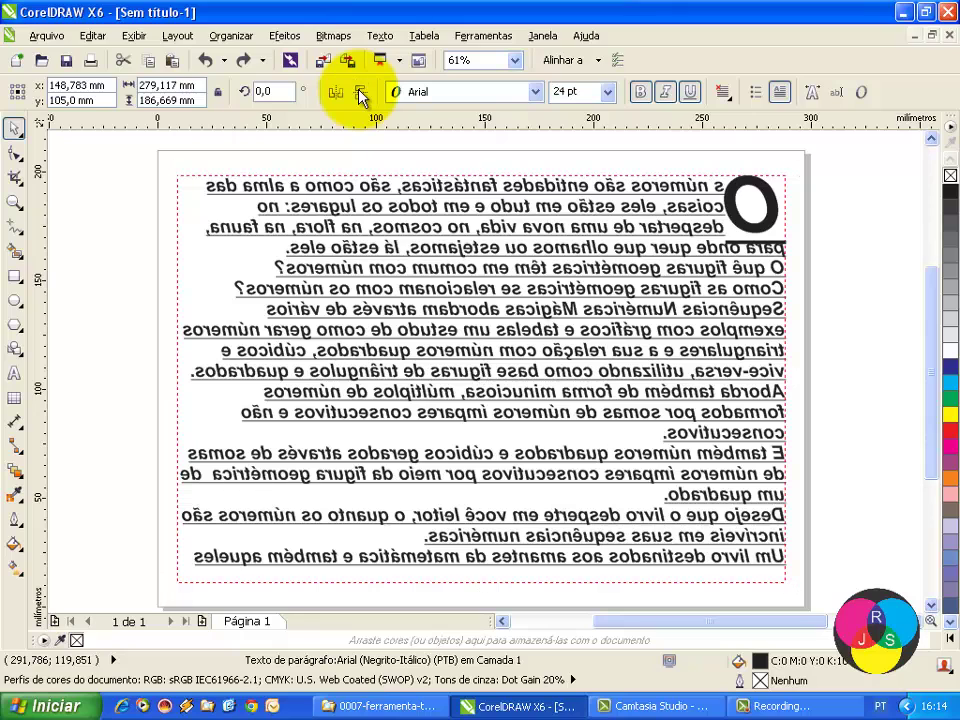
left_click(361, 94)
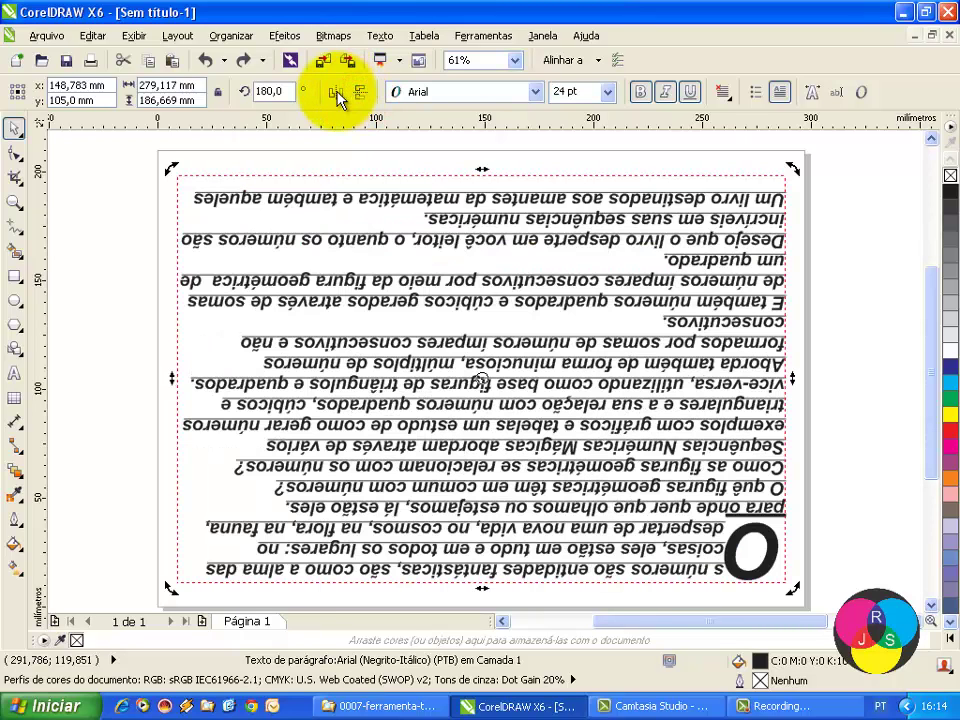
left_click(337, 97)
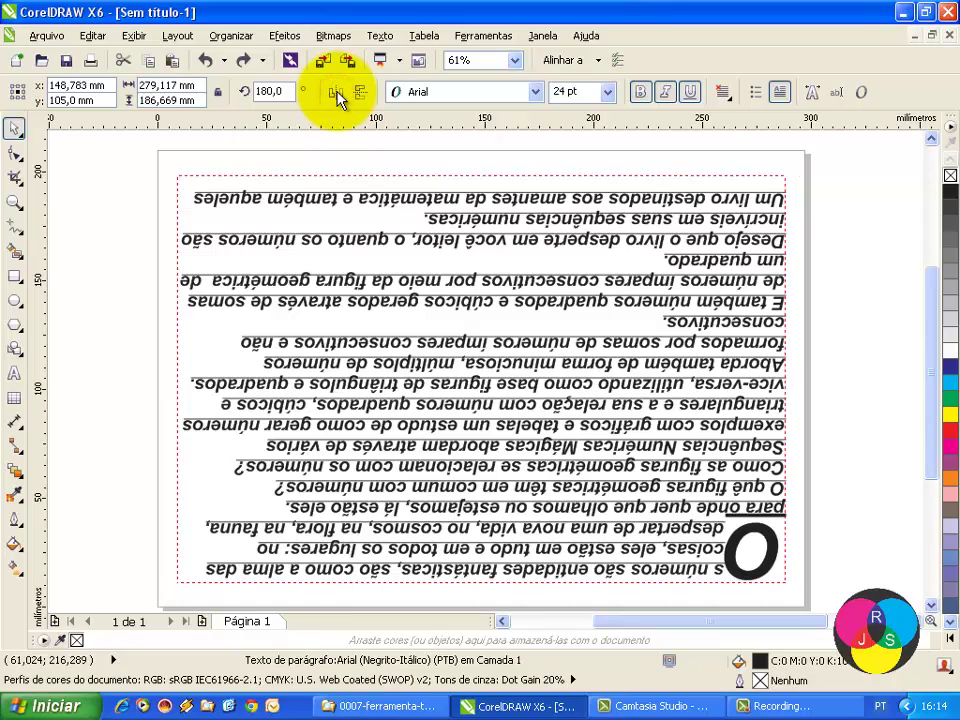
left_click(337, 95)
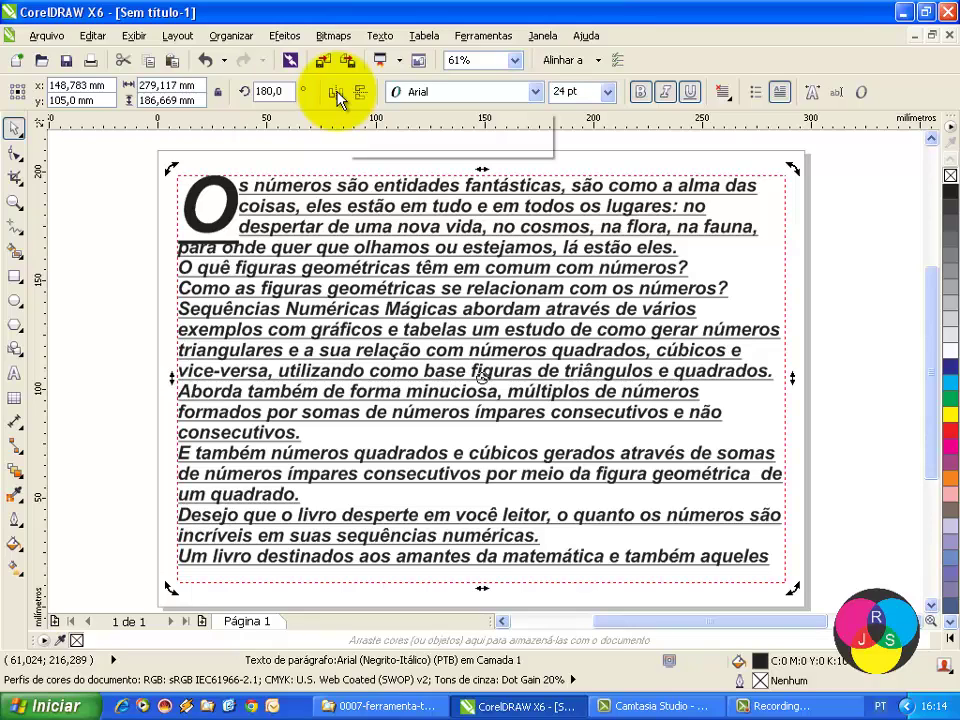
left_click(337, 97)
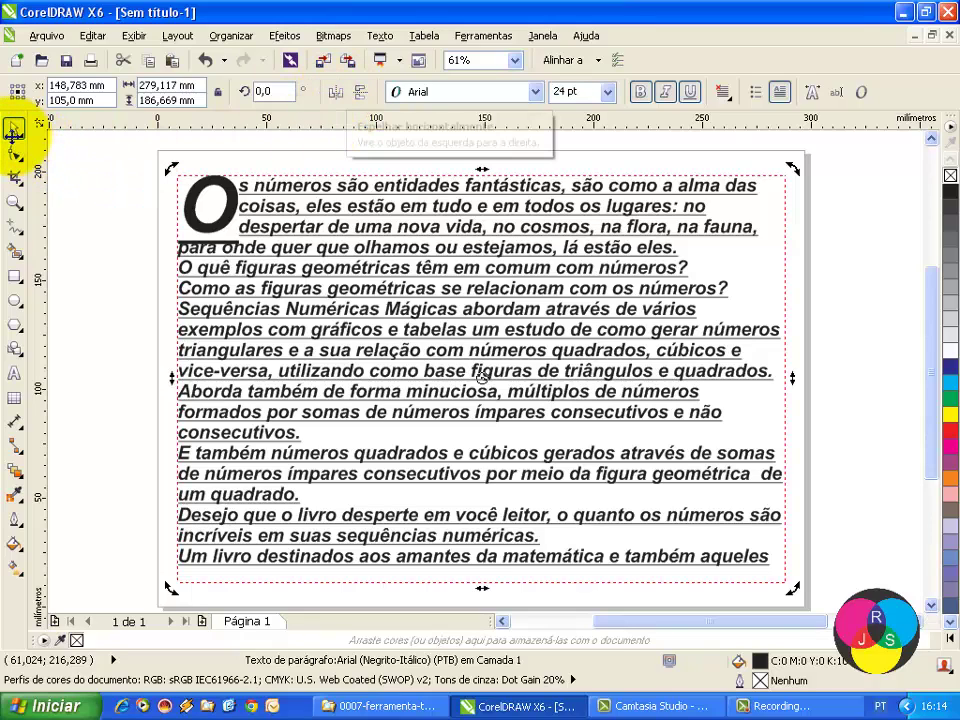
Step: Set the selected paragraph text's font size to 18 pt
left_click(468, 291)
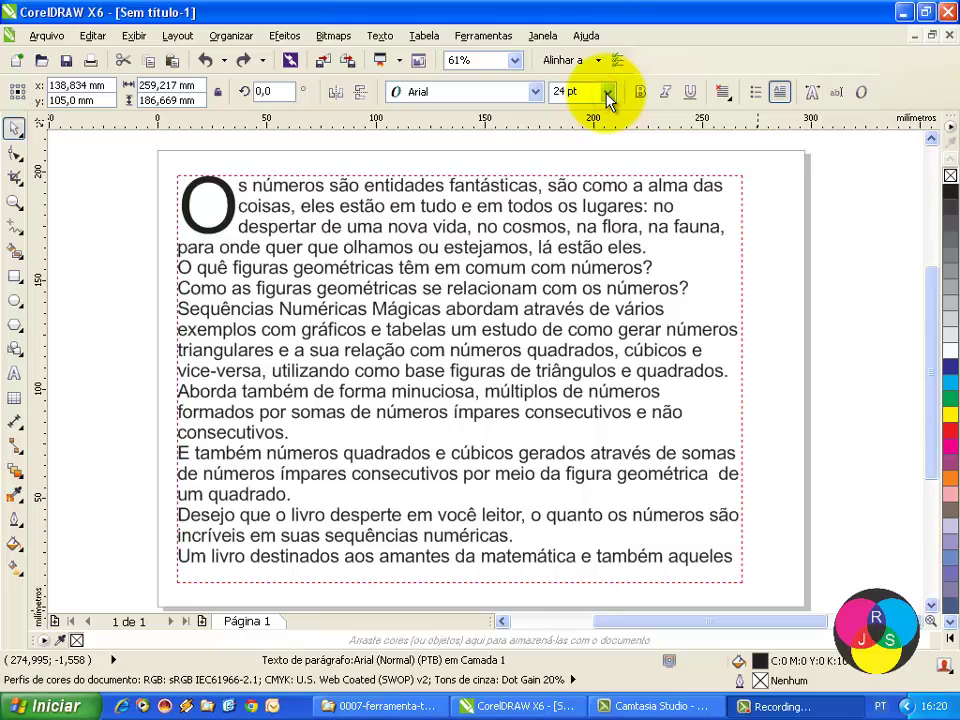
left_click(607, 92)
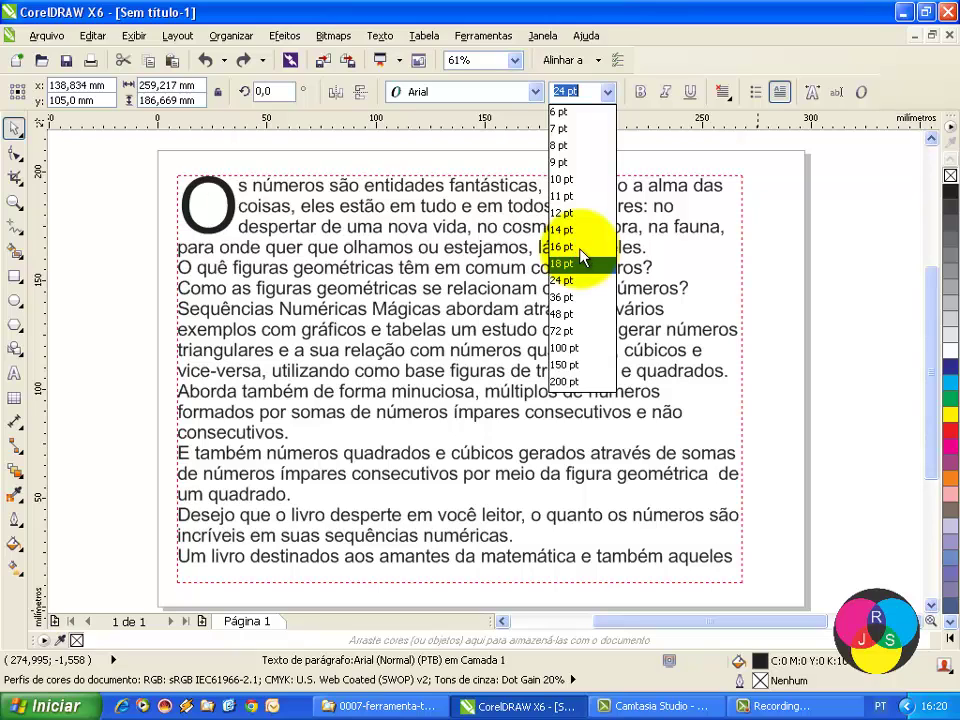
left_click(579, 251)
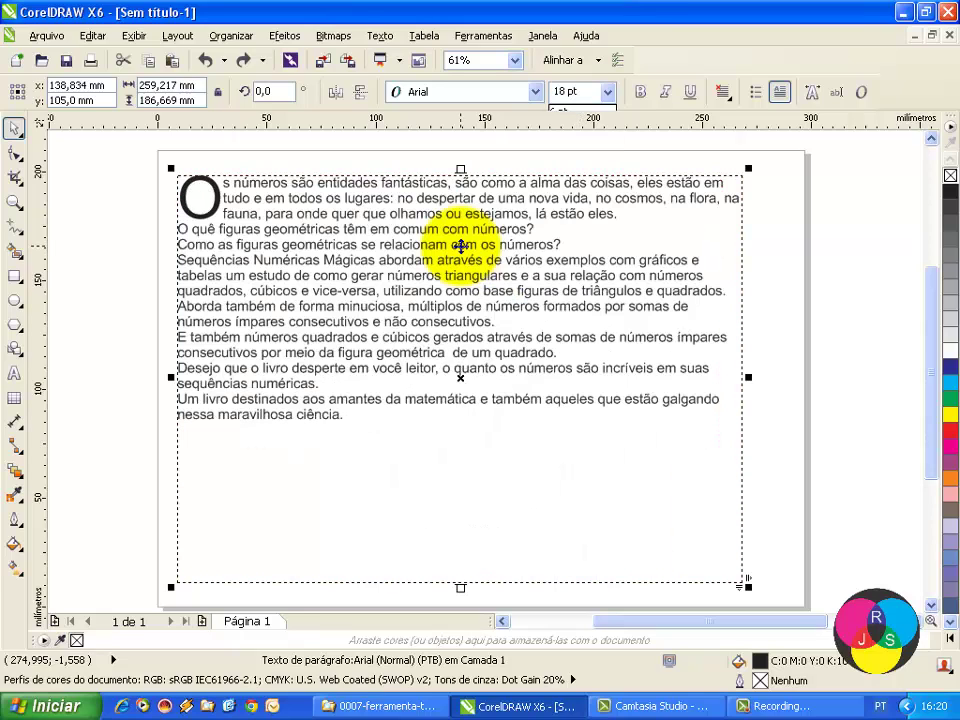
Step: Widen the character spacing with the Shape tool, stretching the frame to about 322.6 mm wide, and shorten the frame to about 122.8 mm high
left_click(14, 155)
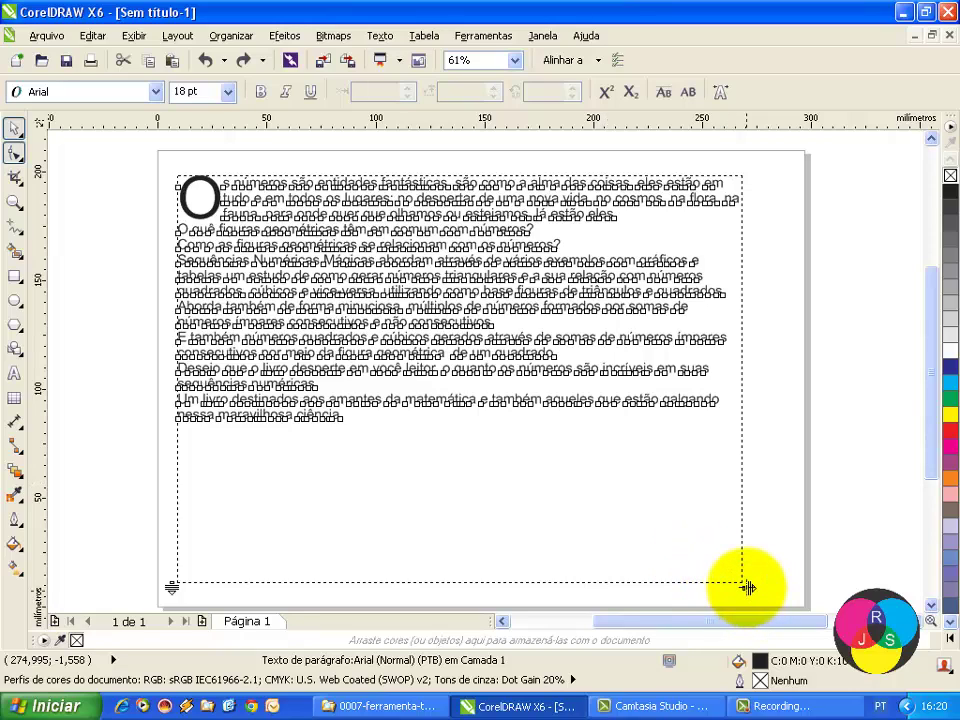
left_click(748, 588)
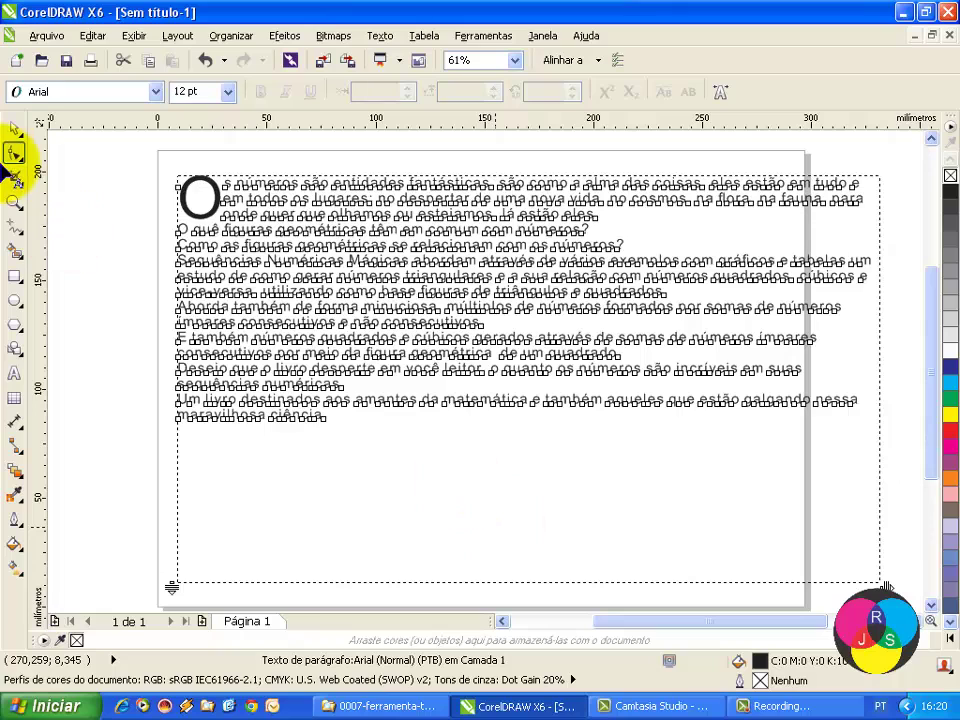
left_click(16, 128)
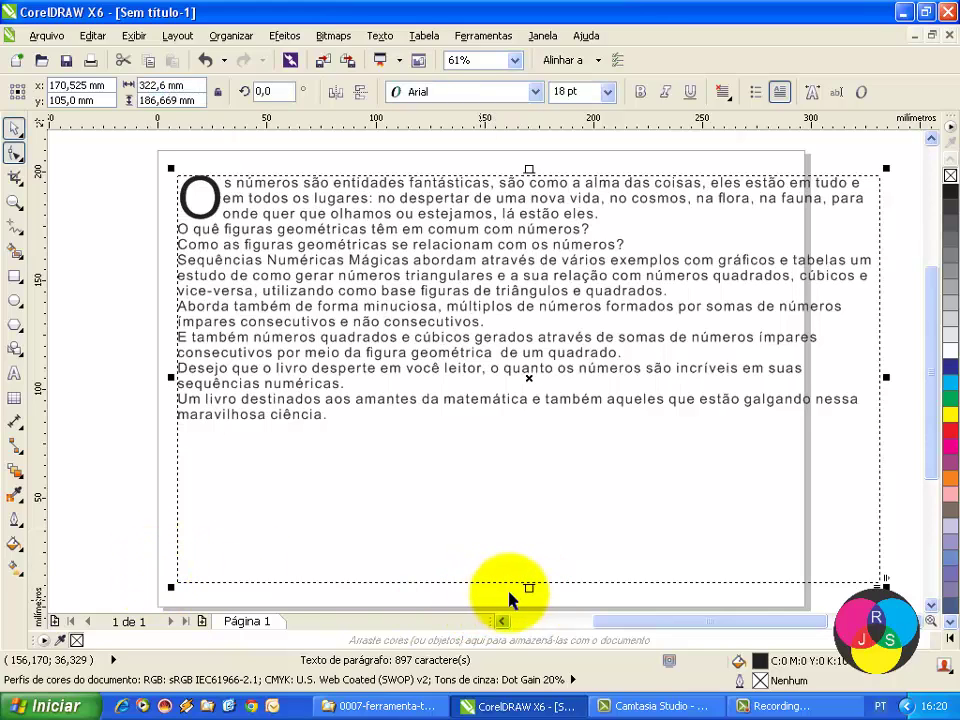
left_click(529, 587)
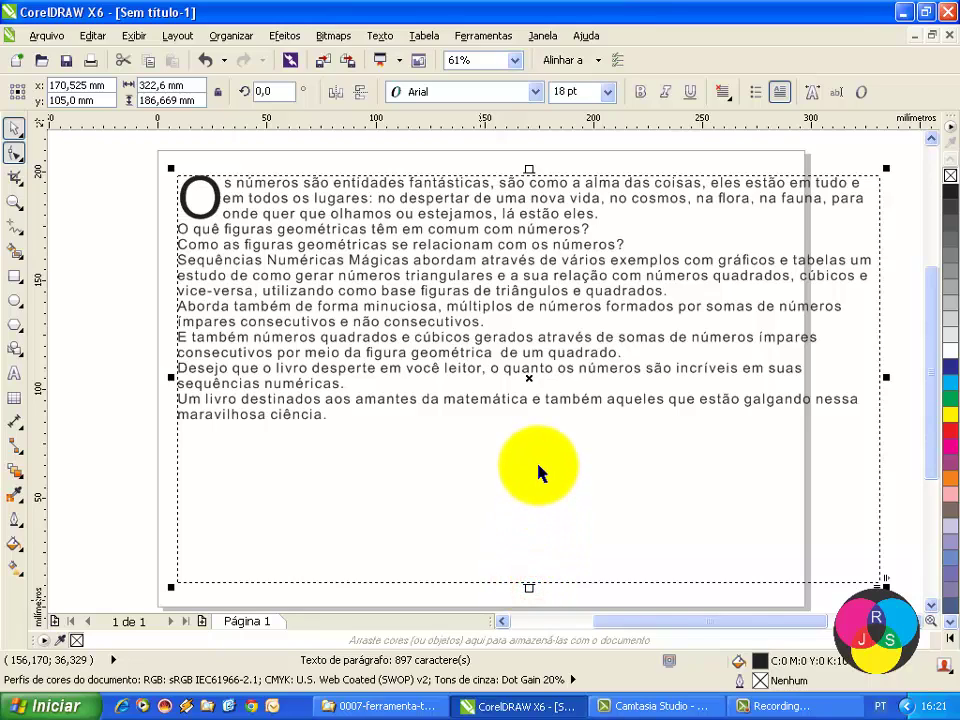
left_click_drag(538, 465, 537, 446)
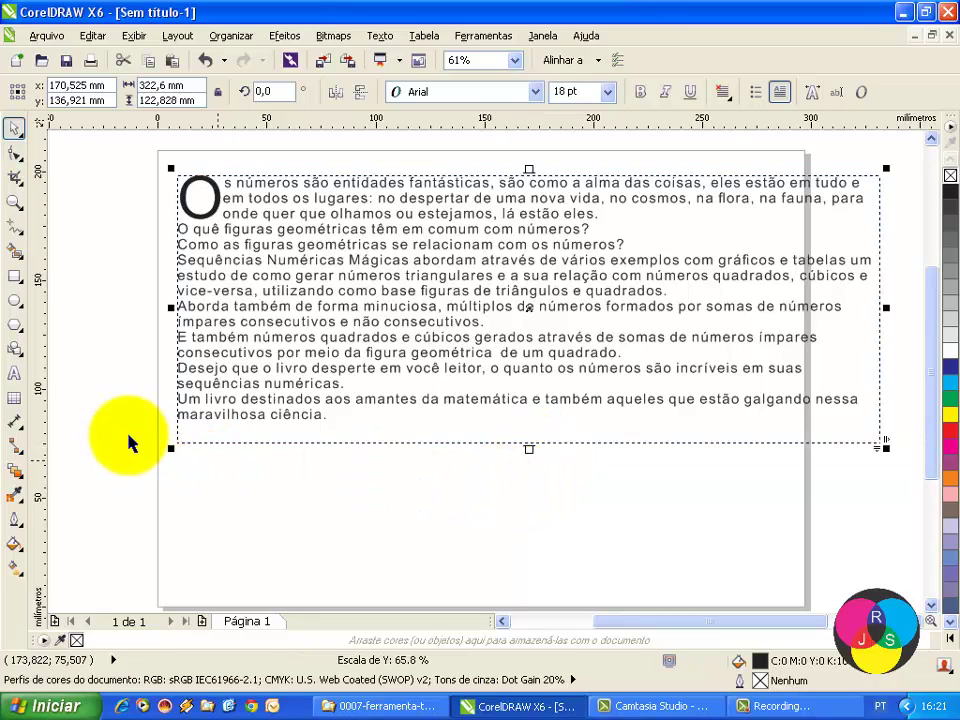
Step: Increase the paragraph's line spacing with the Shape tool, stretching the text frame down to near the page's lower edge
left_click(14, 153)
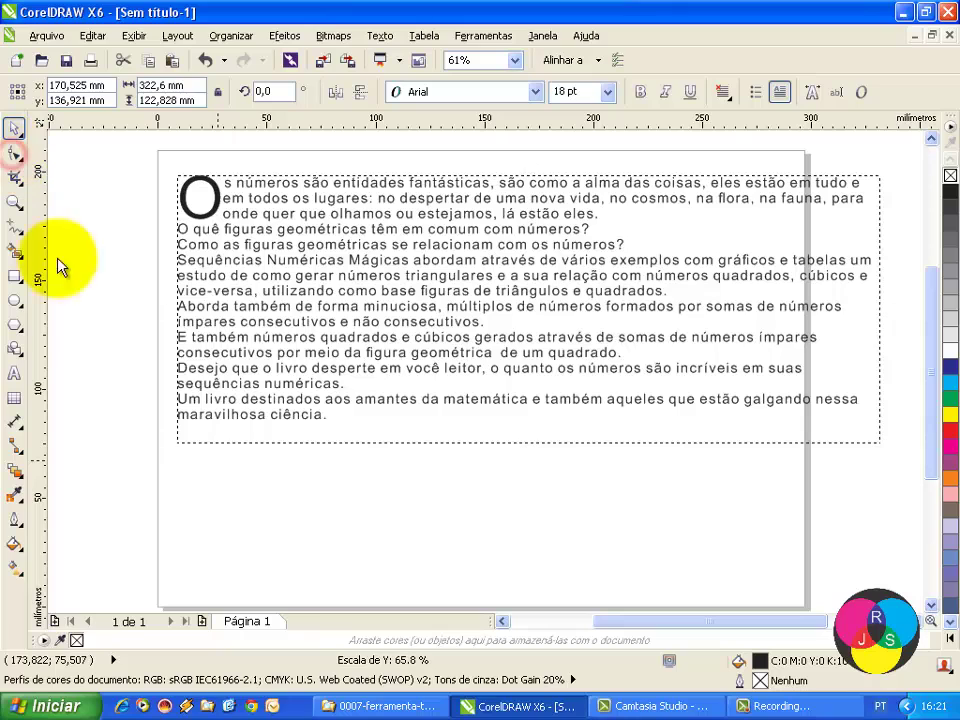
left_click(181, 446)
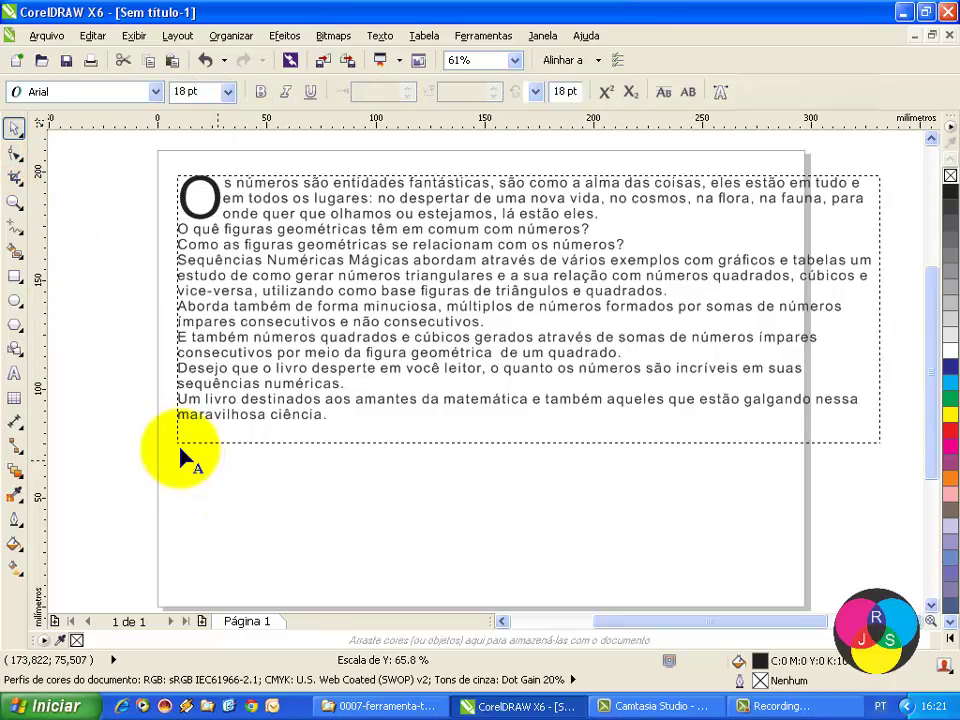
left_click_drag(182, 447, 171, 450)
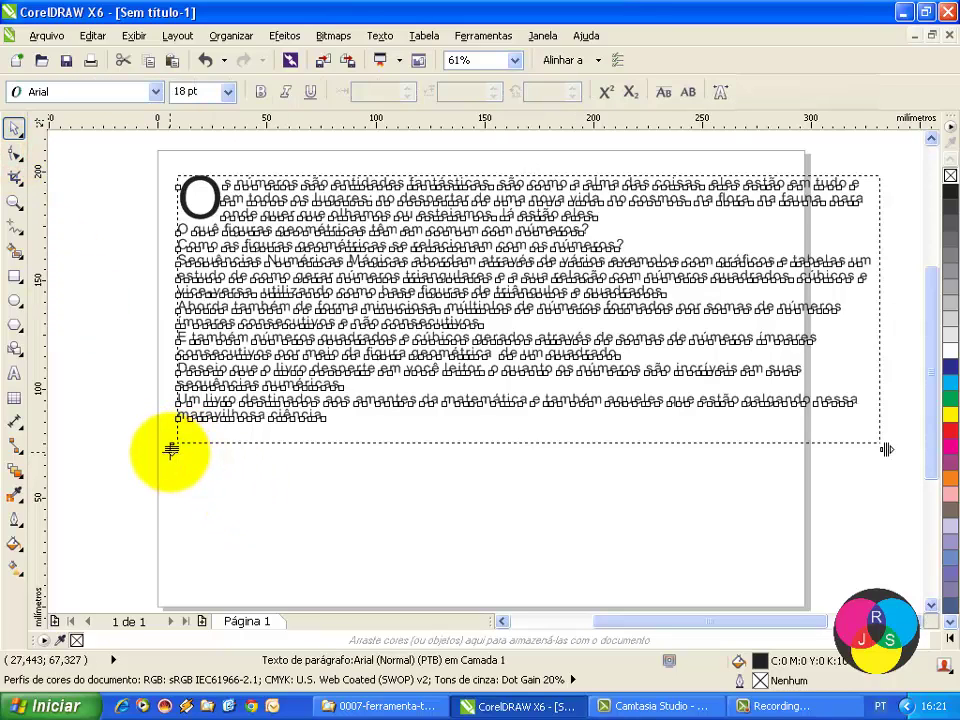
left_click(171, 449)
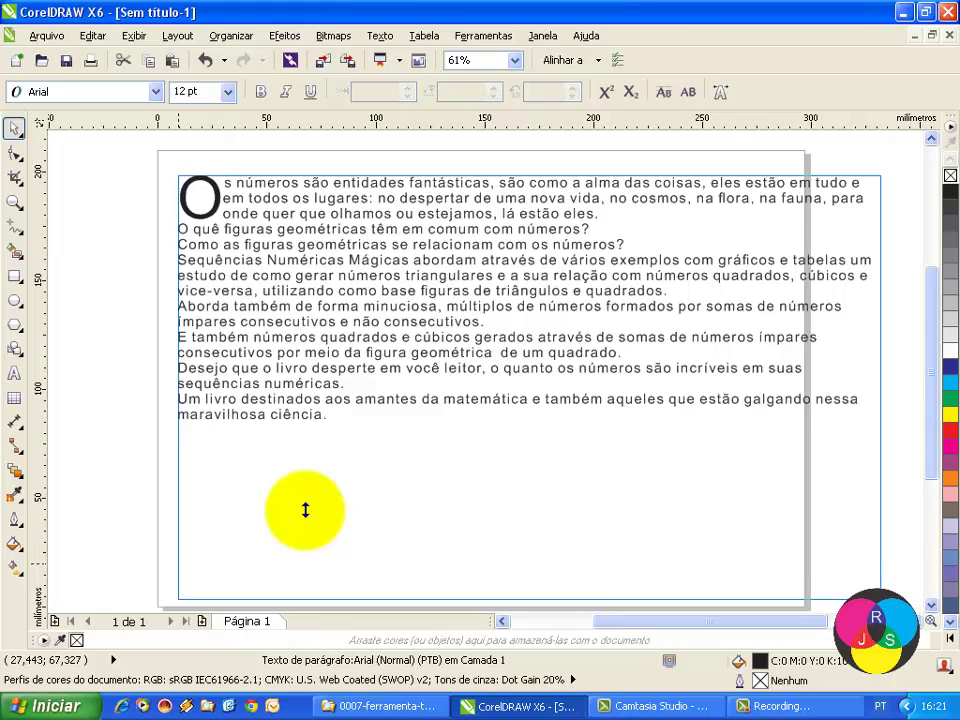
left_click_drag(305, 510, 306, 516)
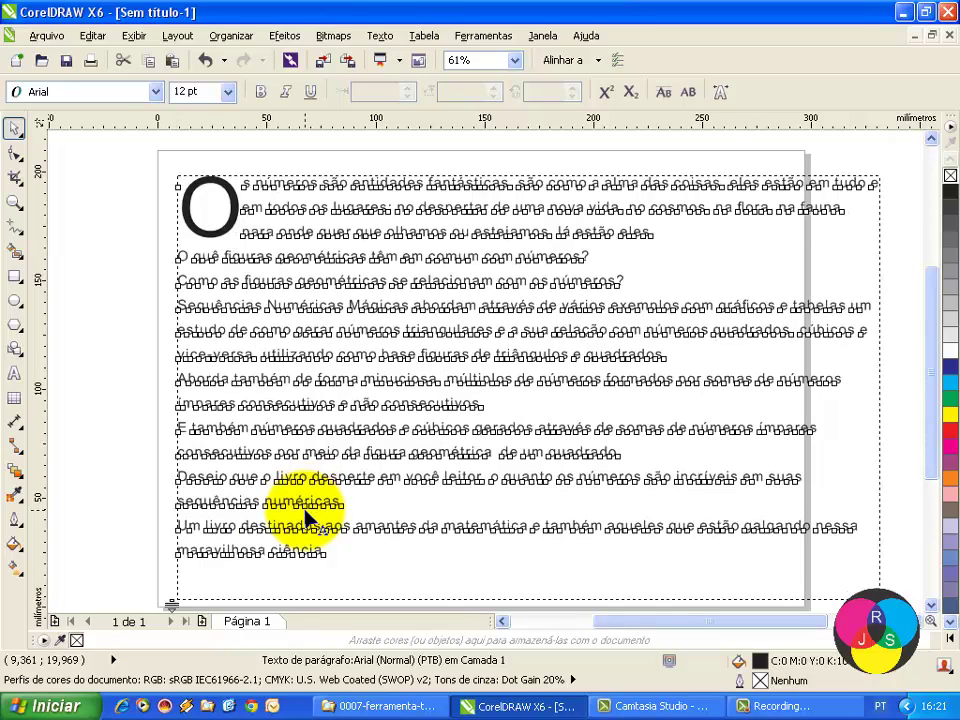
key("F10")
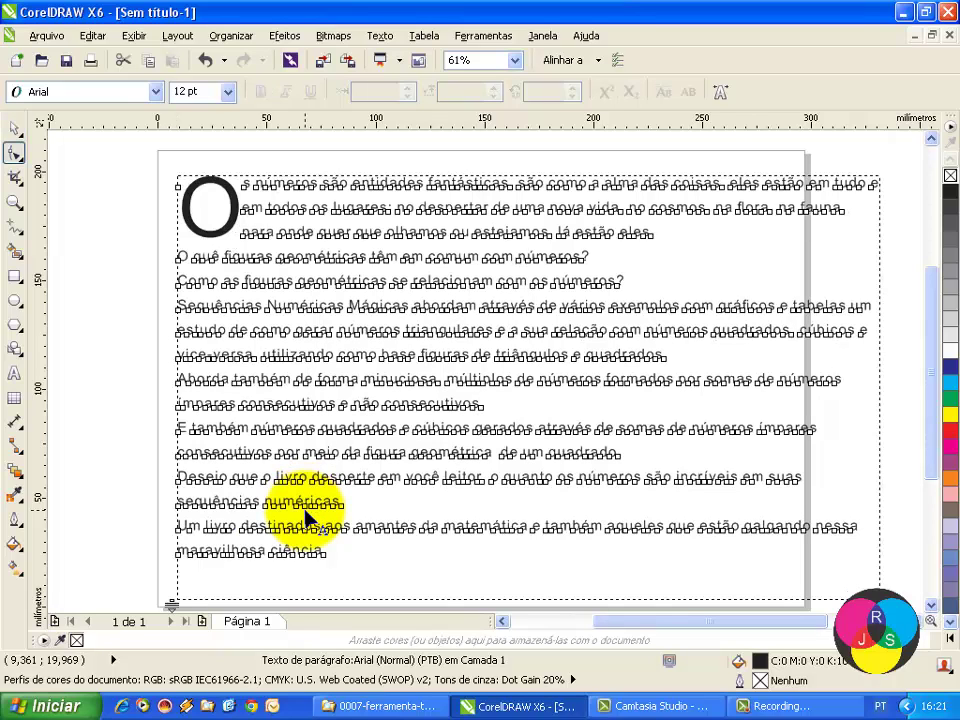